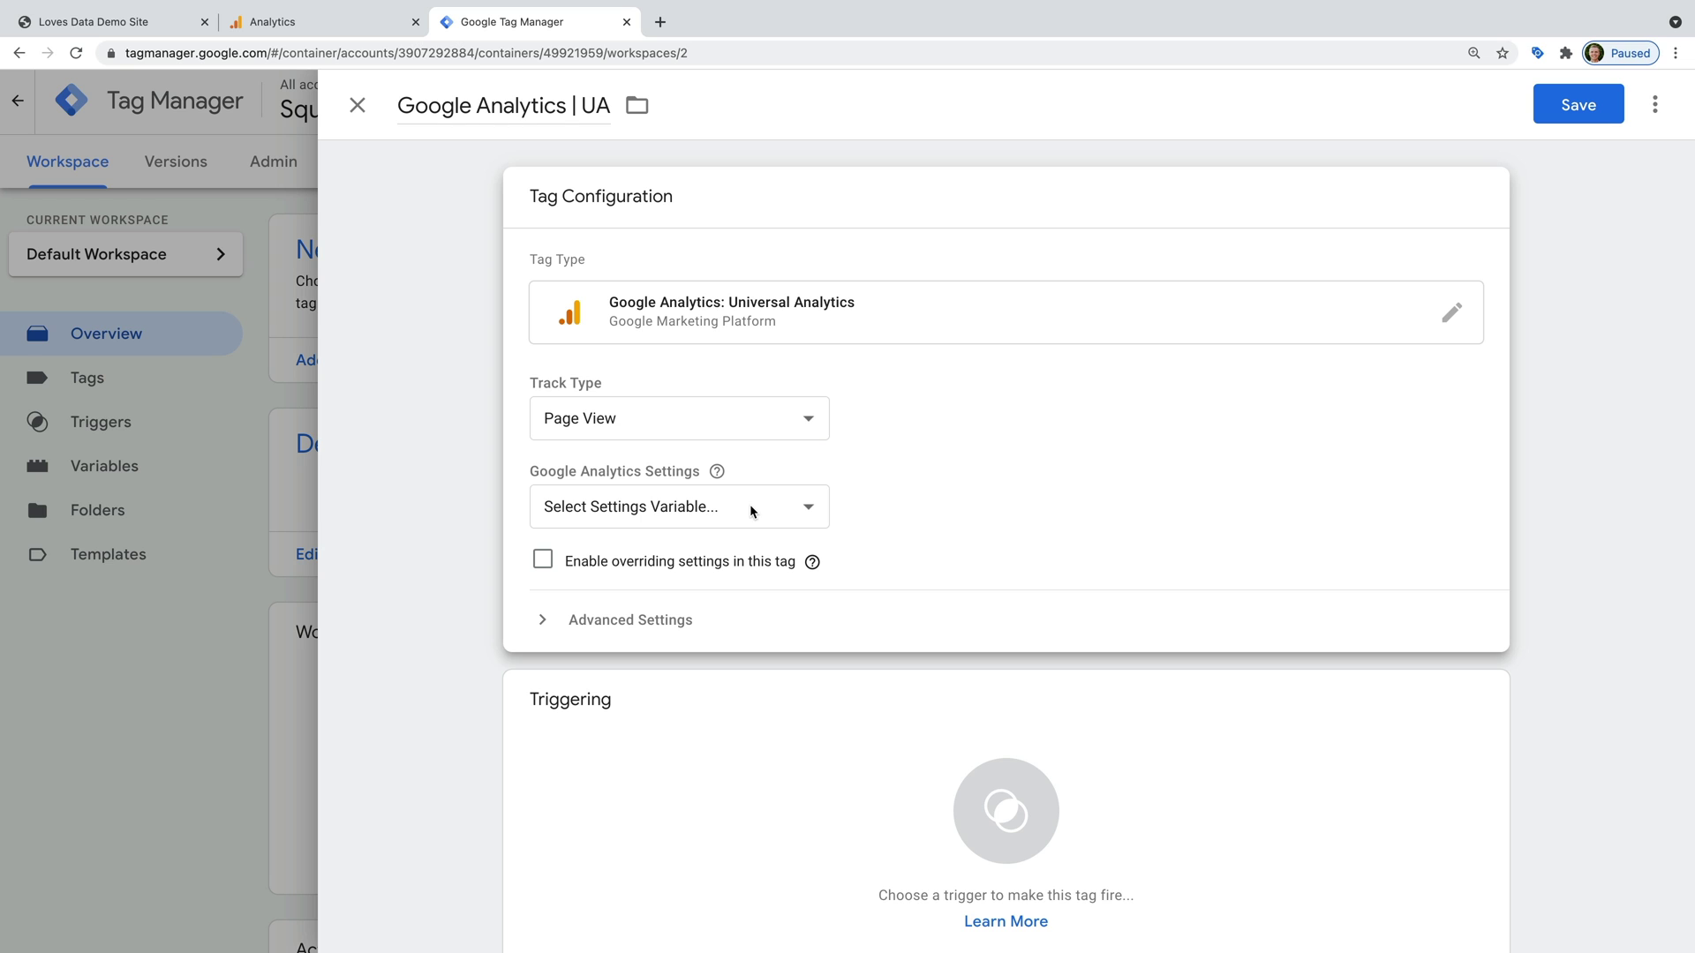
Step: Create a new Google Analytics settings variable for the tag and name it "Universal Analytics"
click(753, 511)
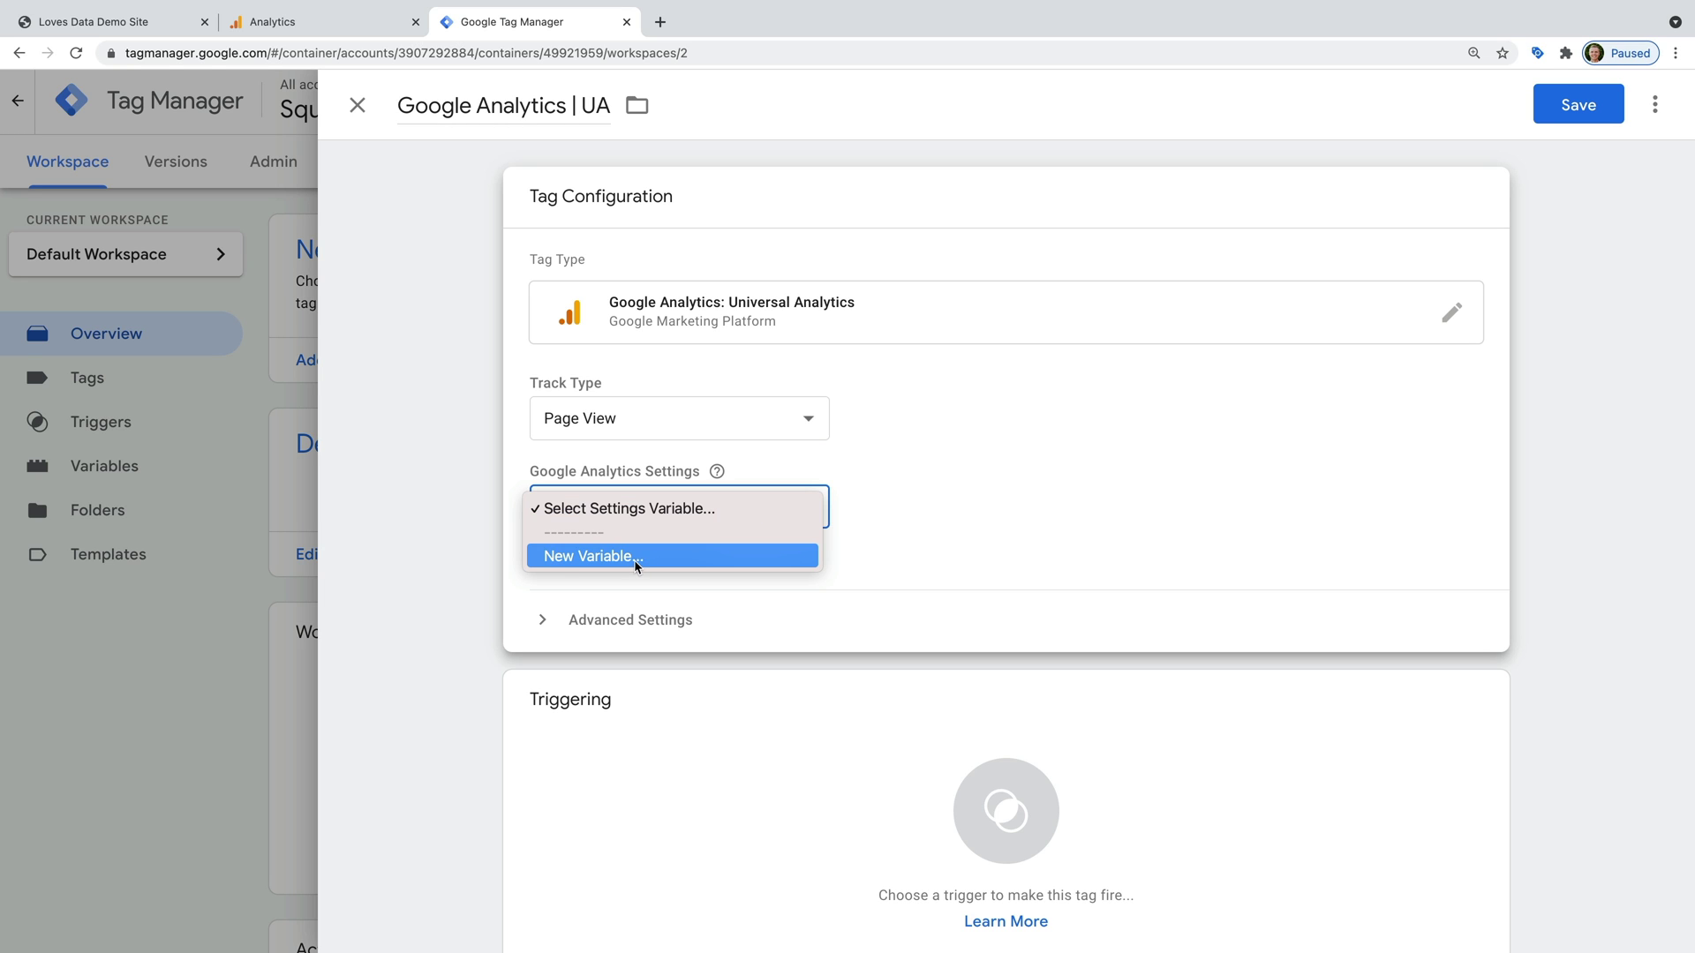
click(575, 558)
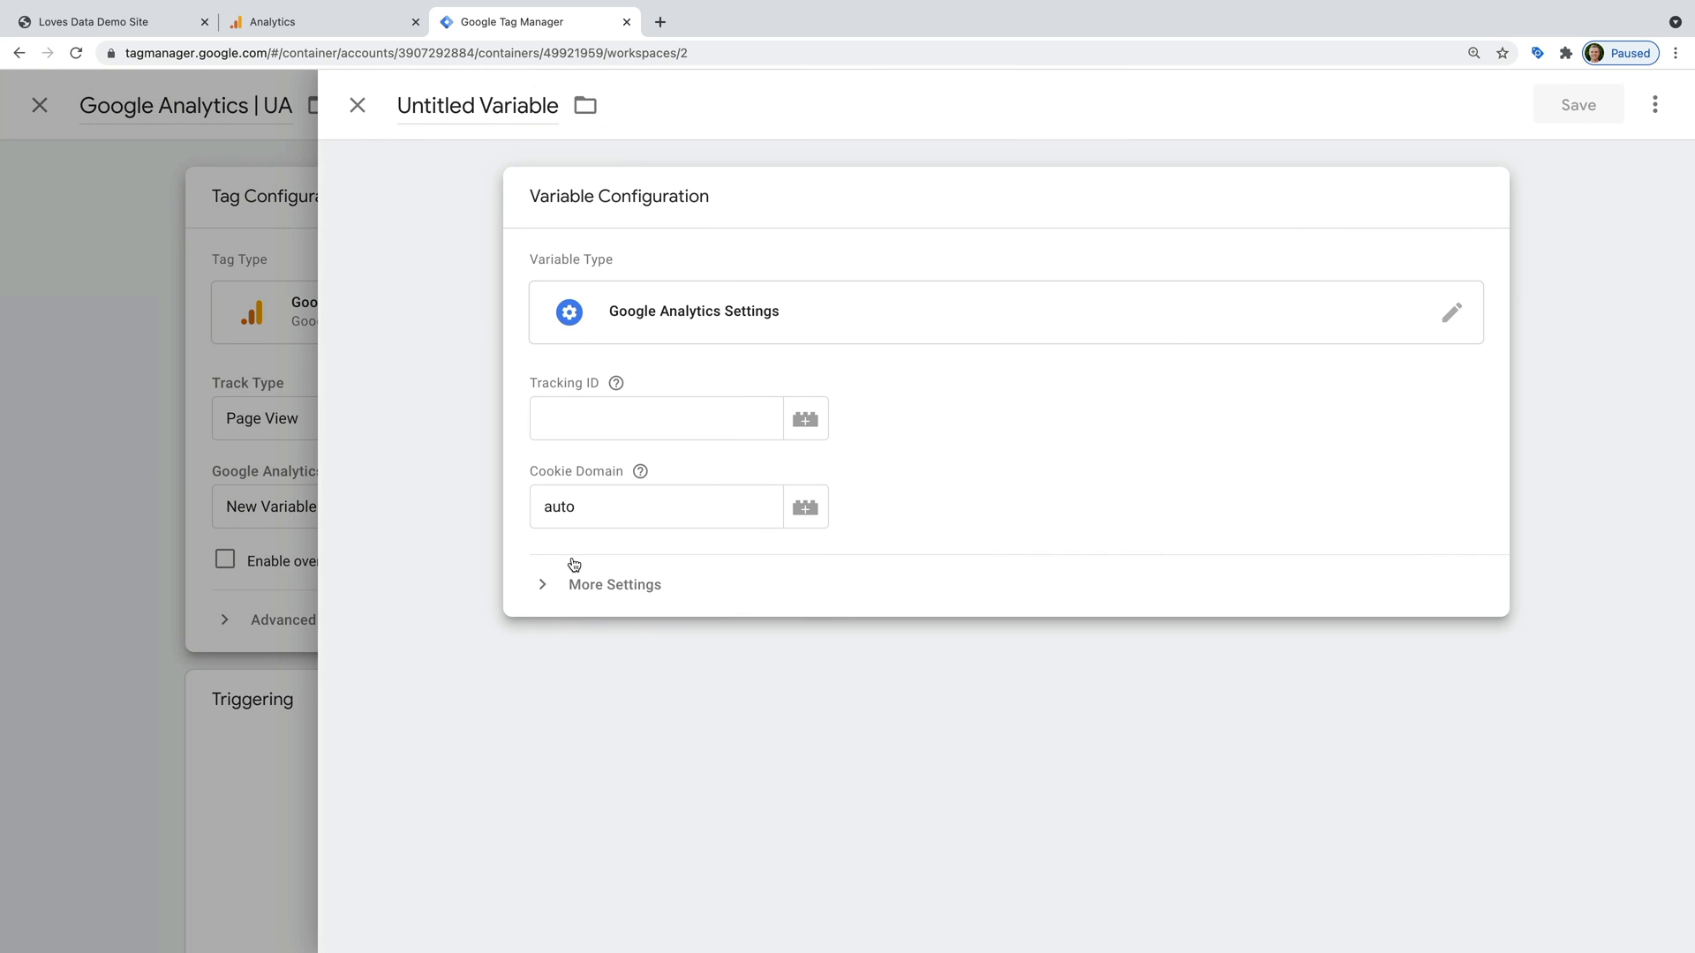
click(475, 115)
key(super+a)
text(Universal Analytics)
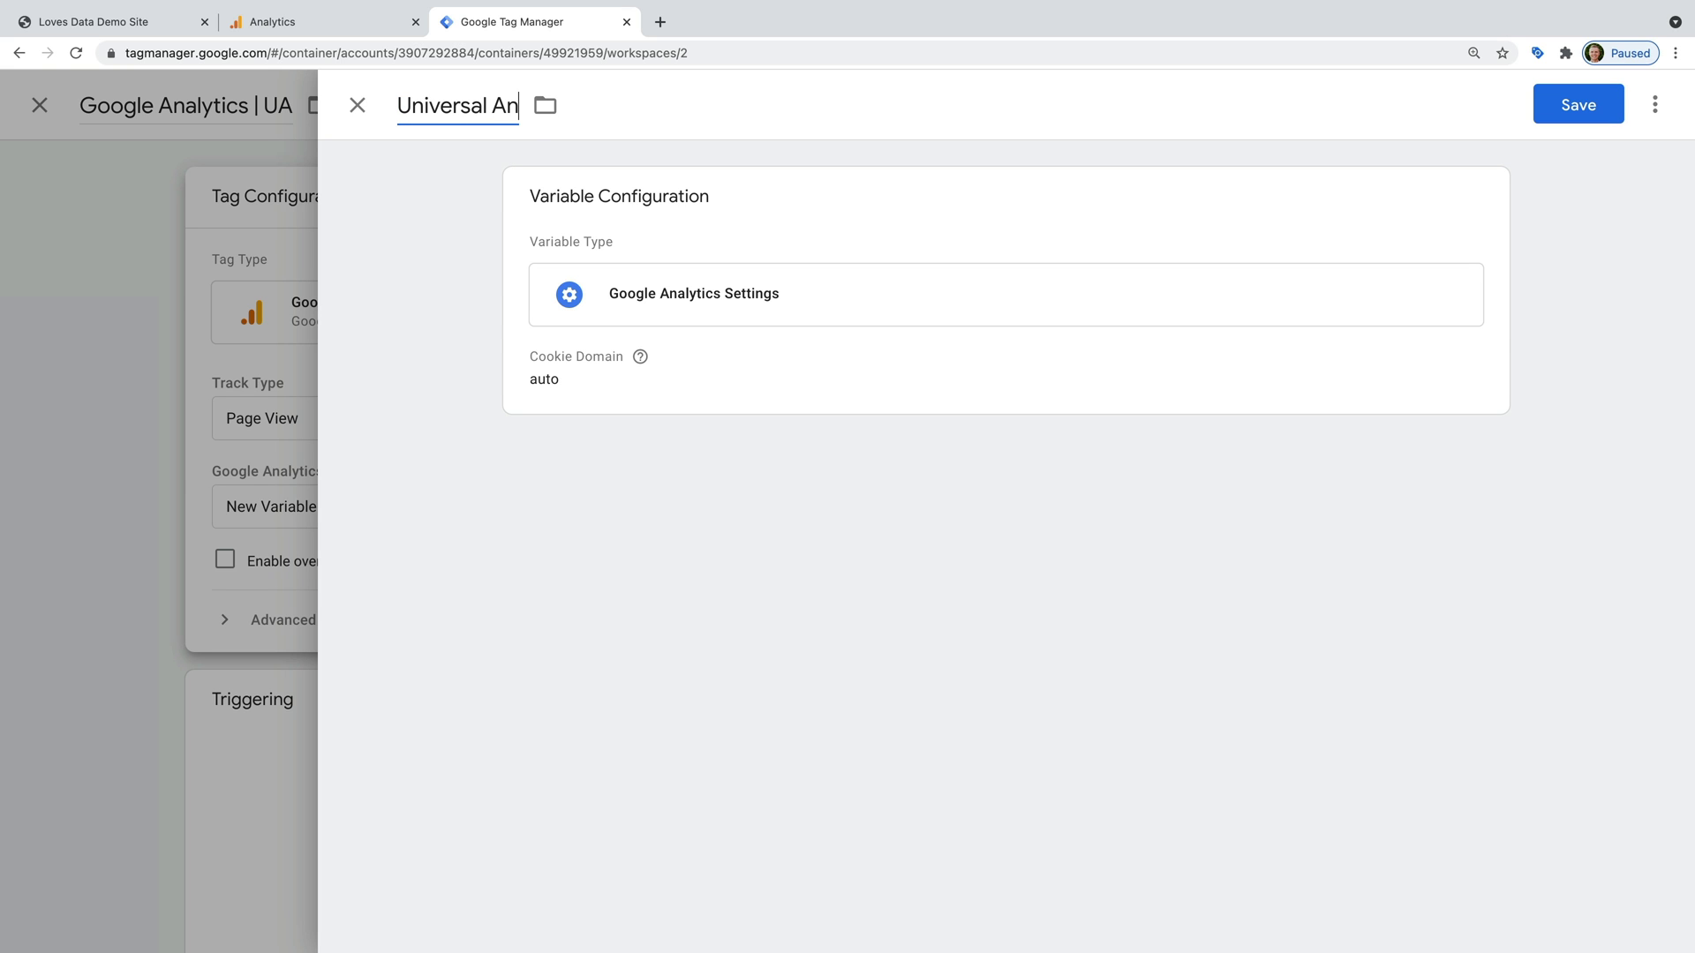
click(746, 309)
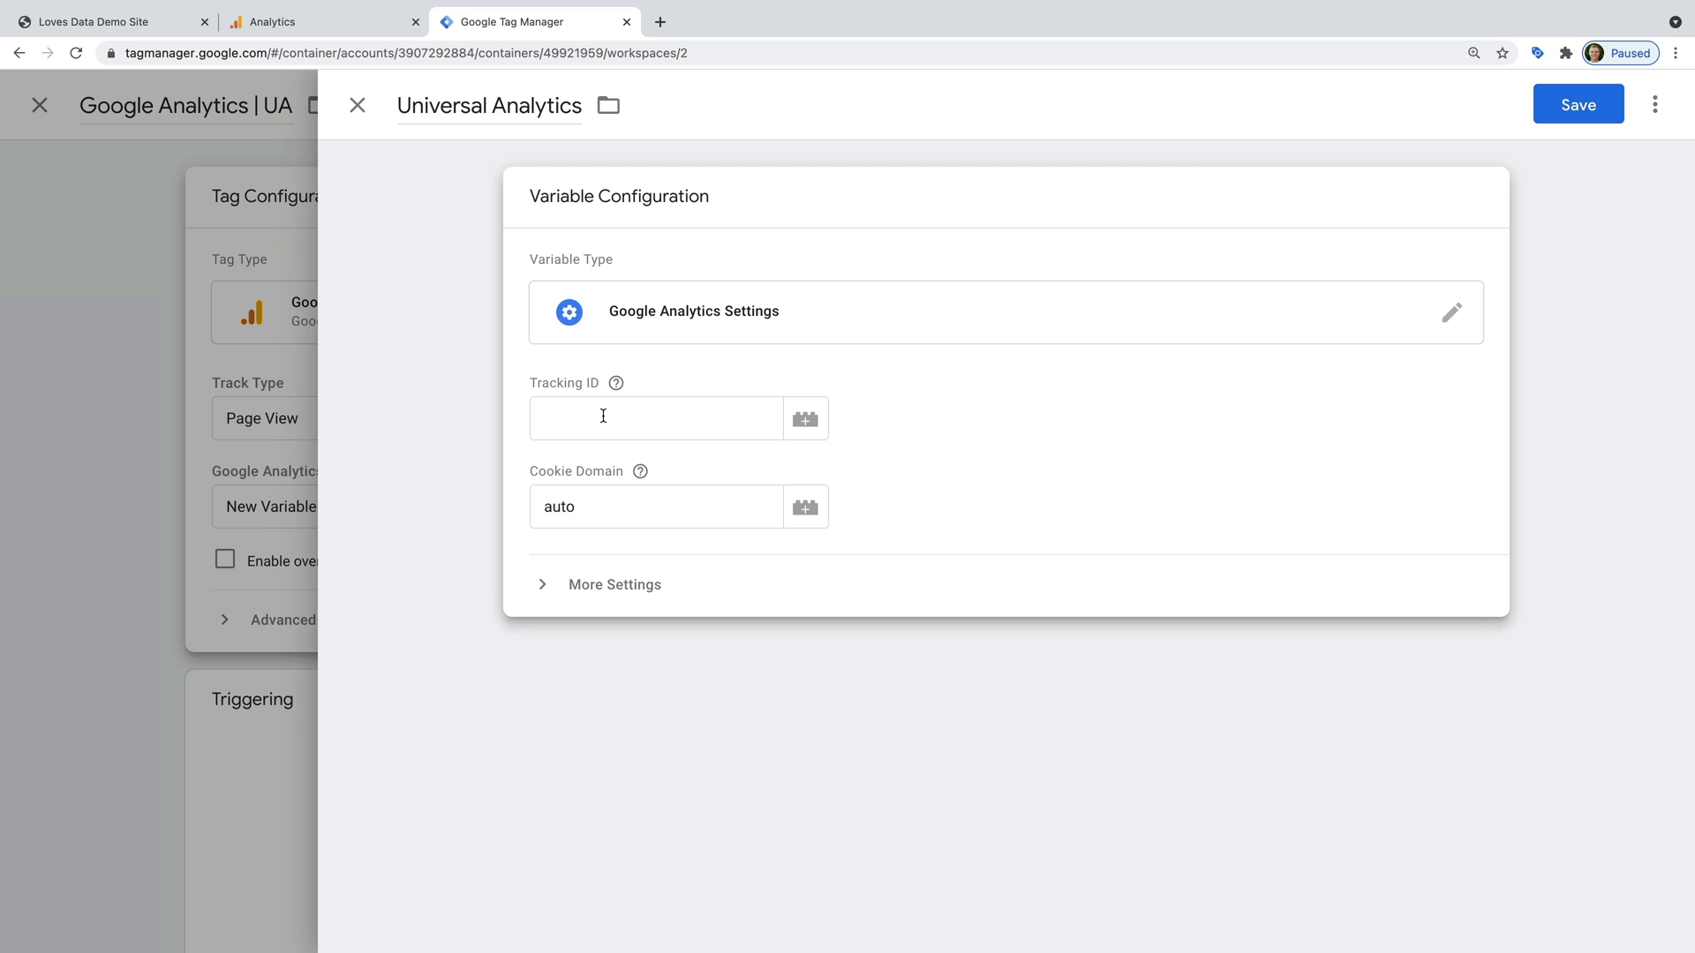
Step: Switch to Google Analytics and copy the Tracking ID from the Loves Data | UA Demo property's settings
click(344, 26)
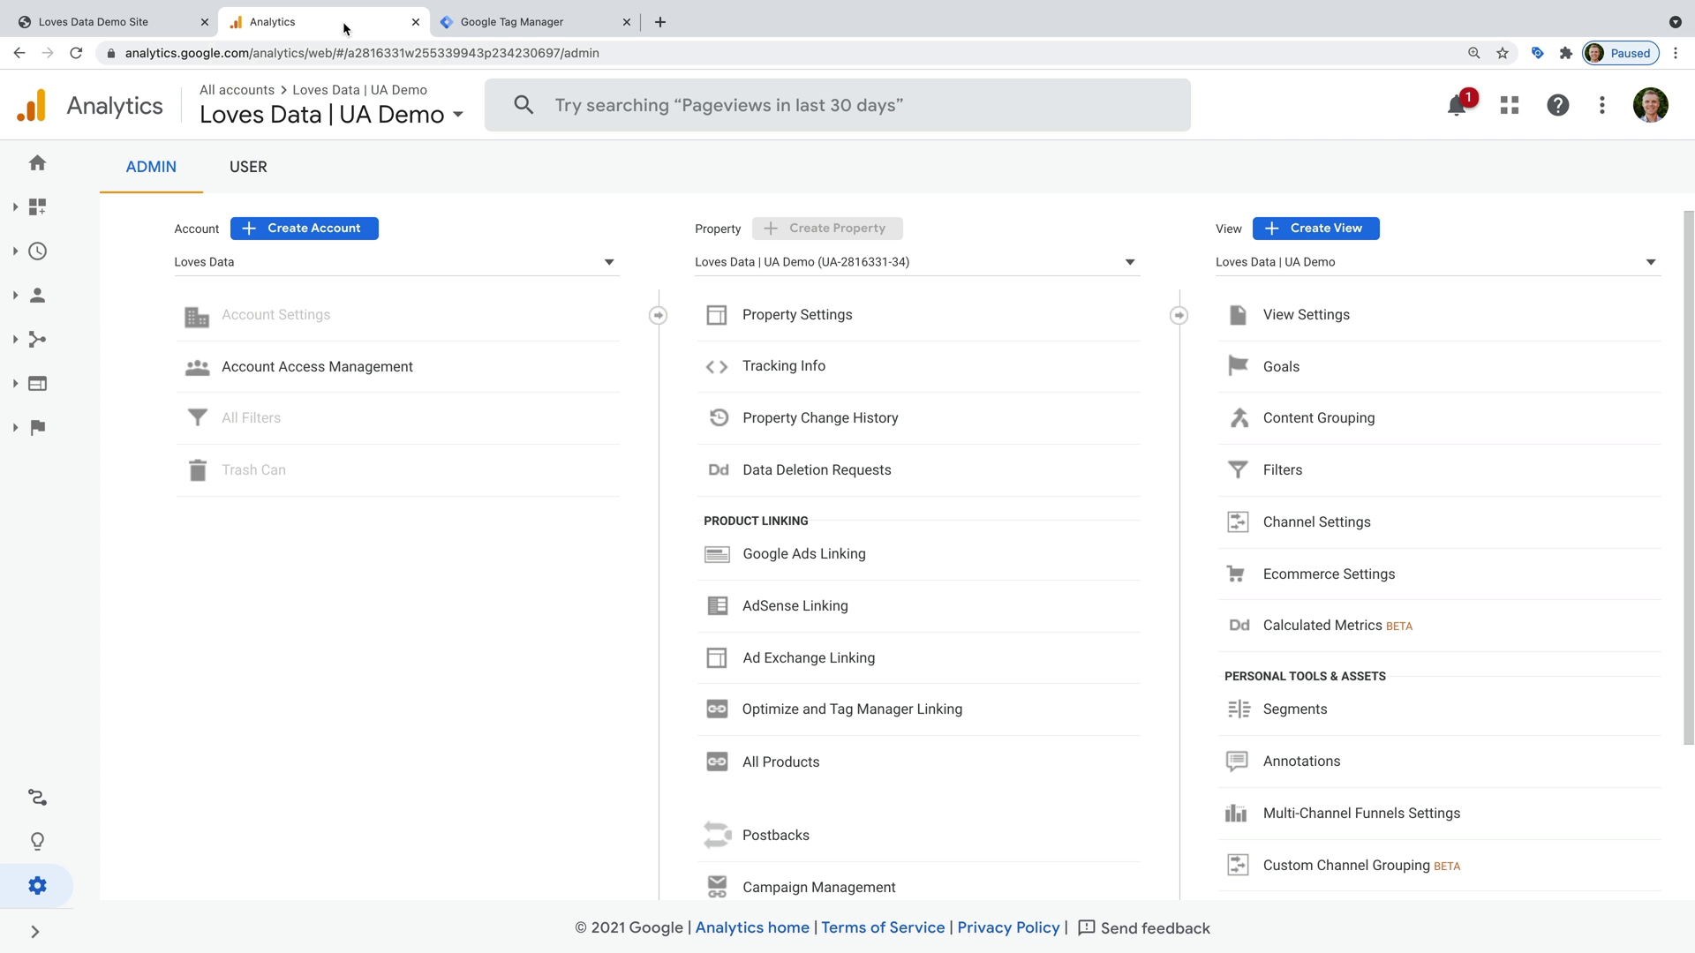
click(894, 315)
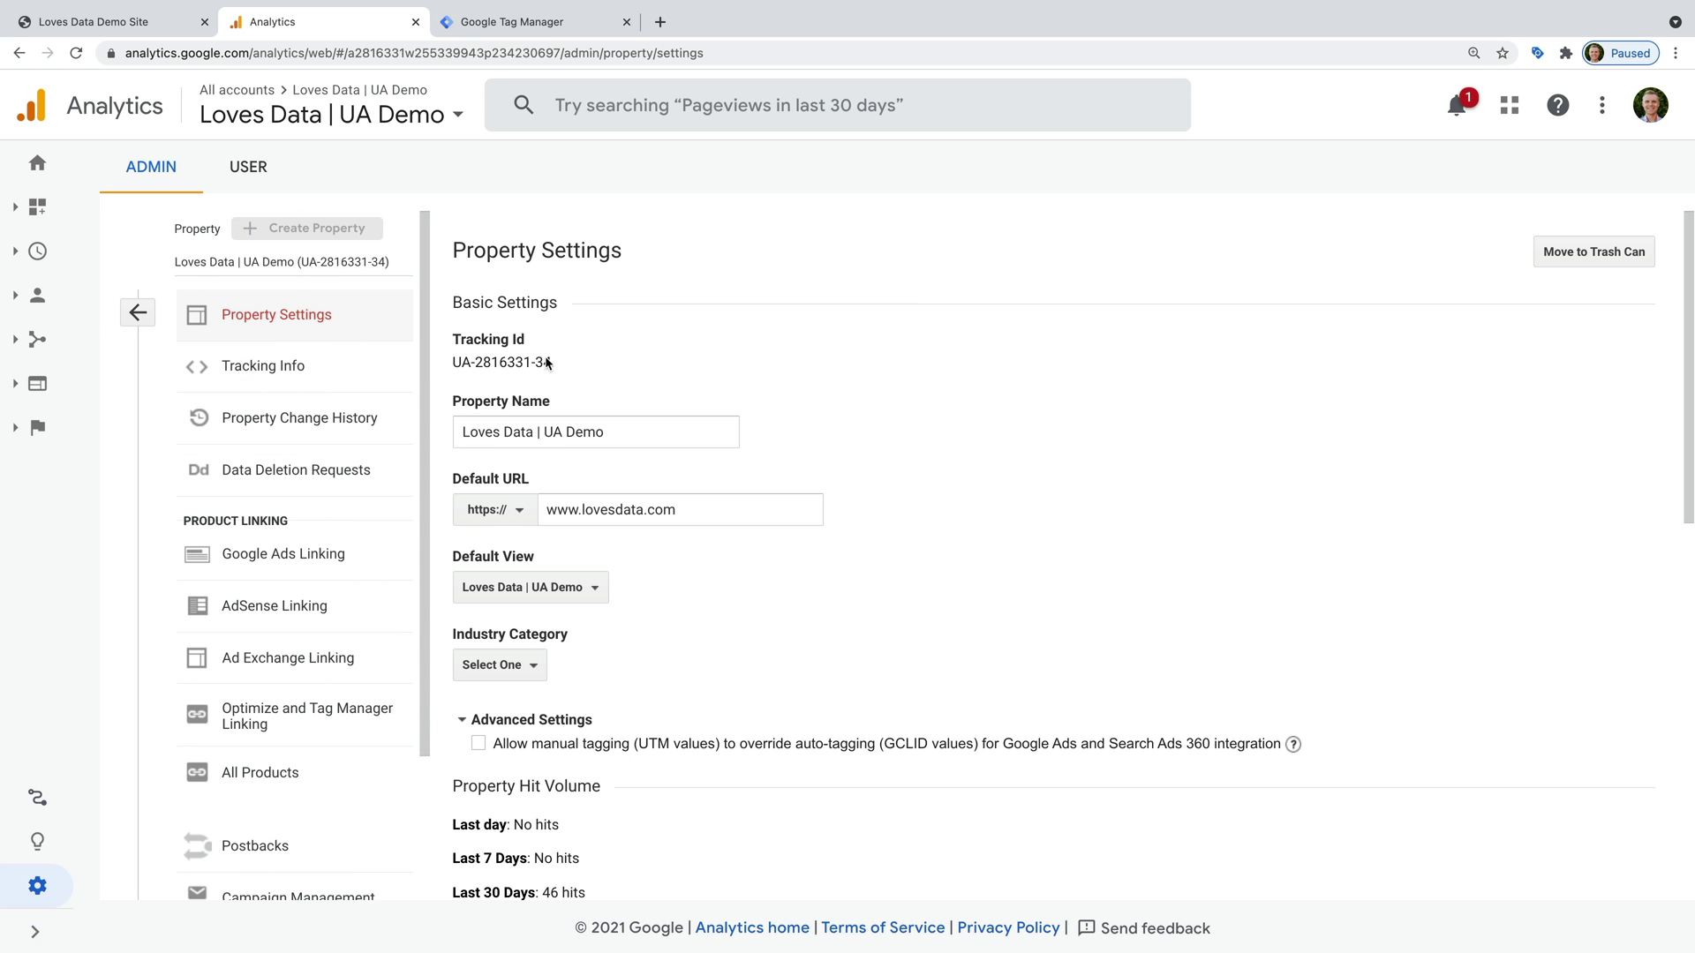
drag(457, 362, 547, 358)
key(super+c)
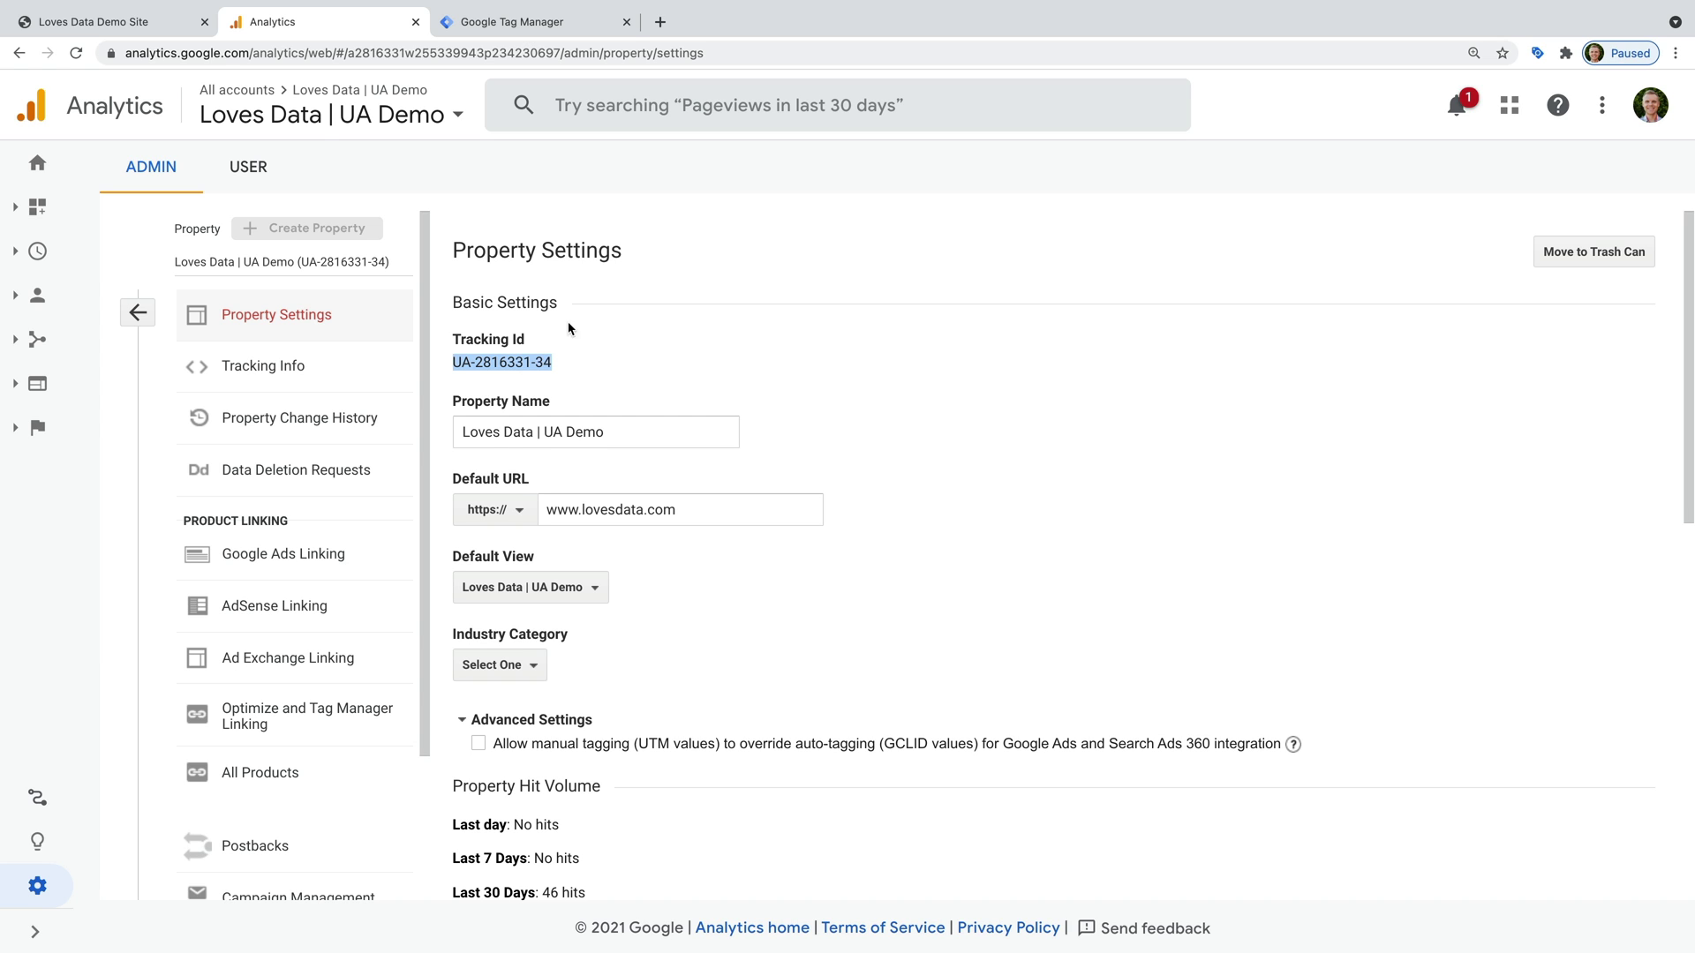
Step: Return to Google Tag Manager, paste the Tracking ID into the Universal Analytics variable and save the variable
click(535, 25)
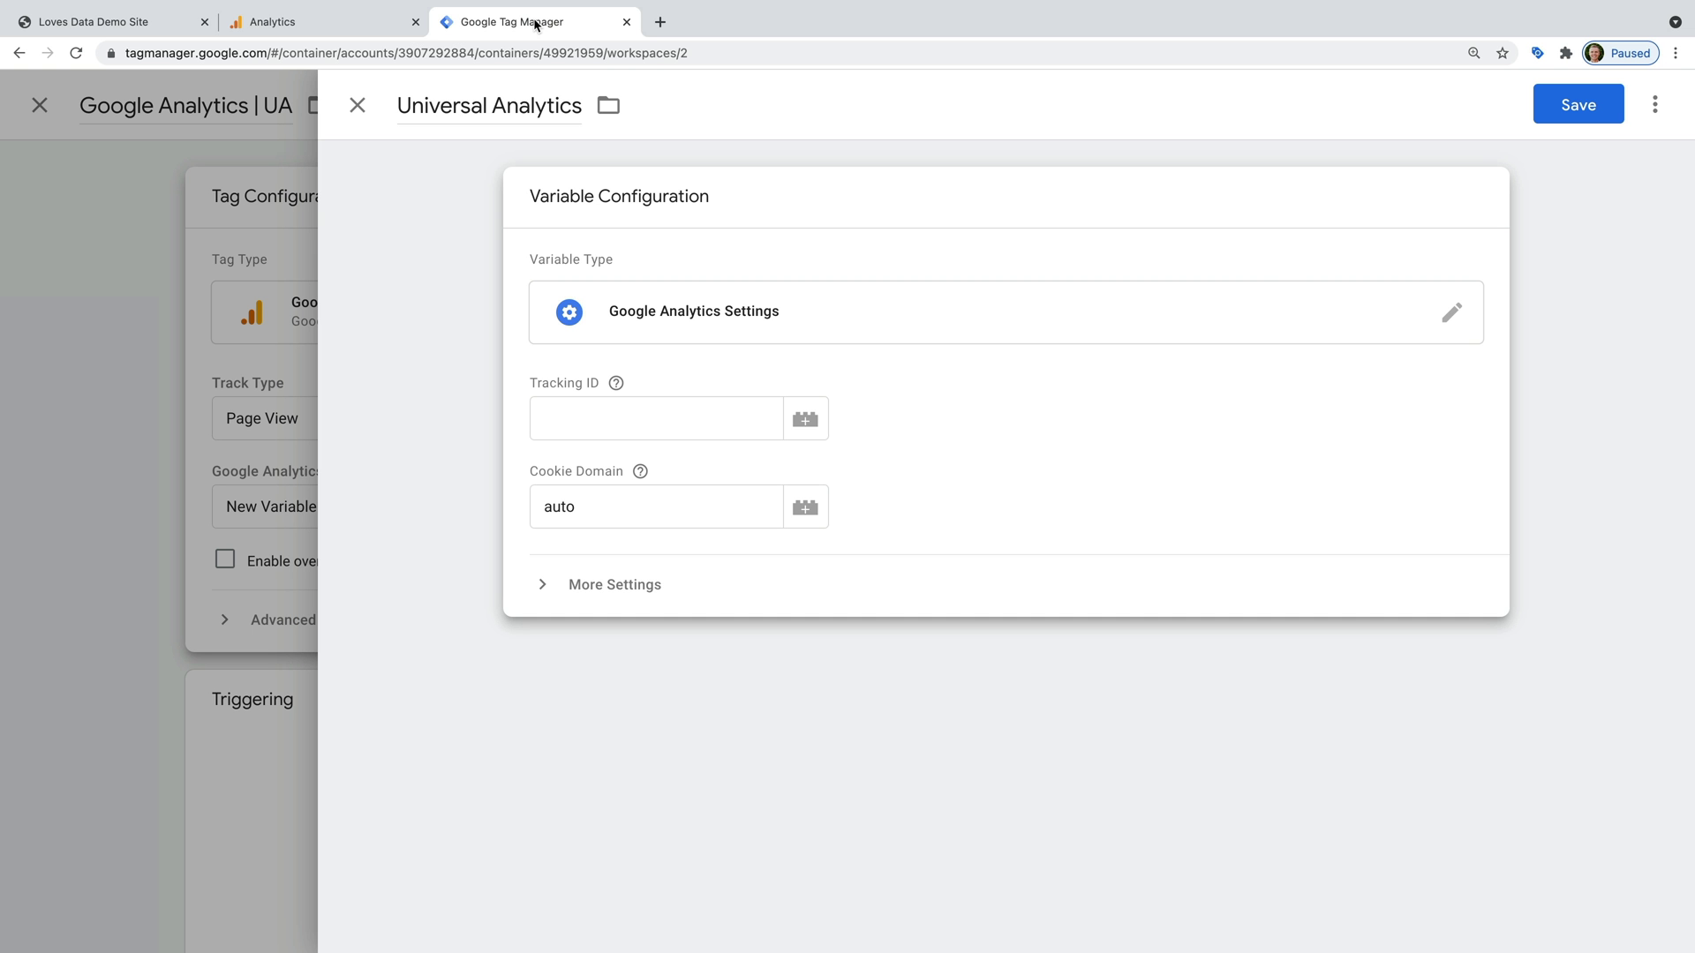
click(594, 417)
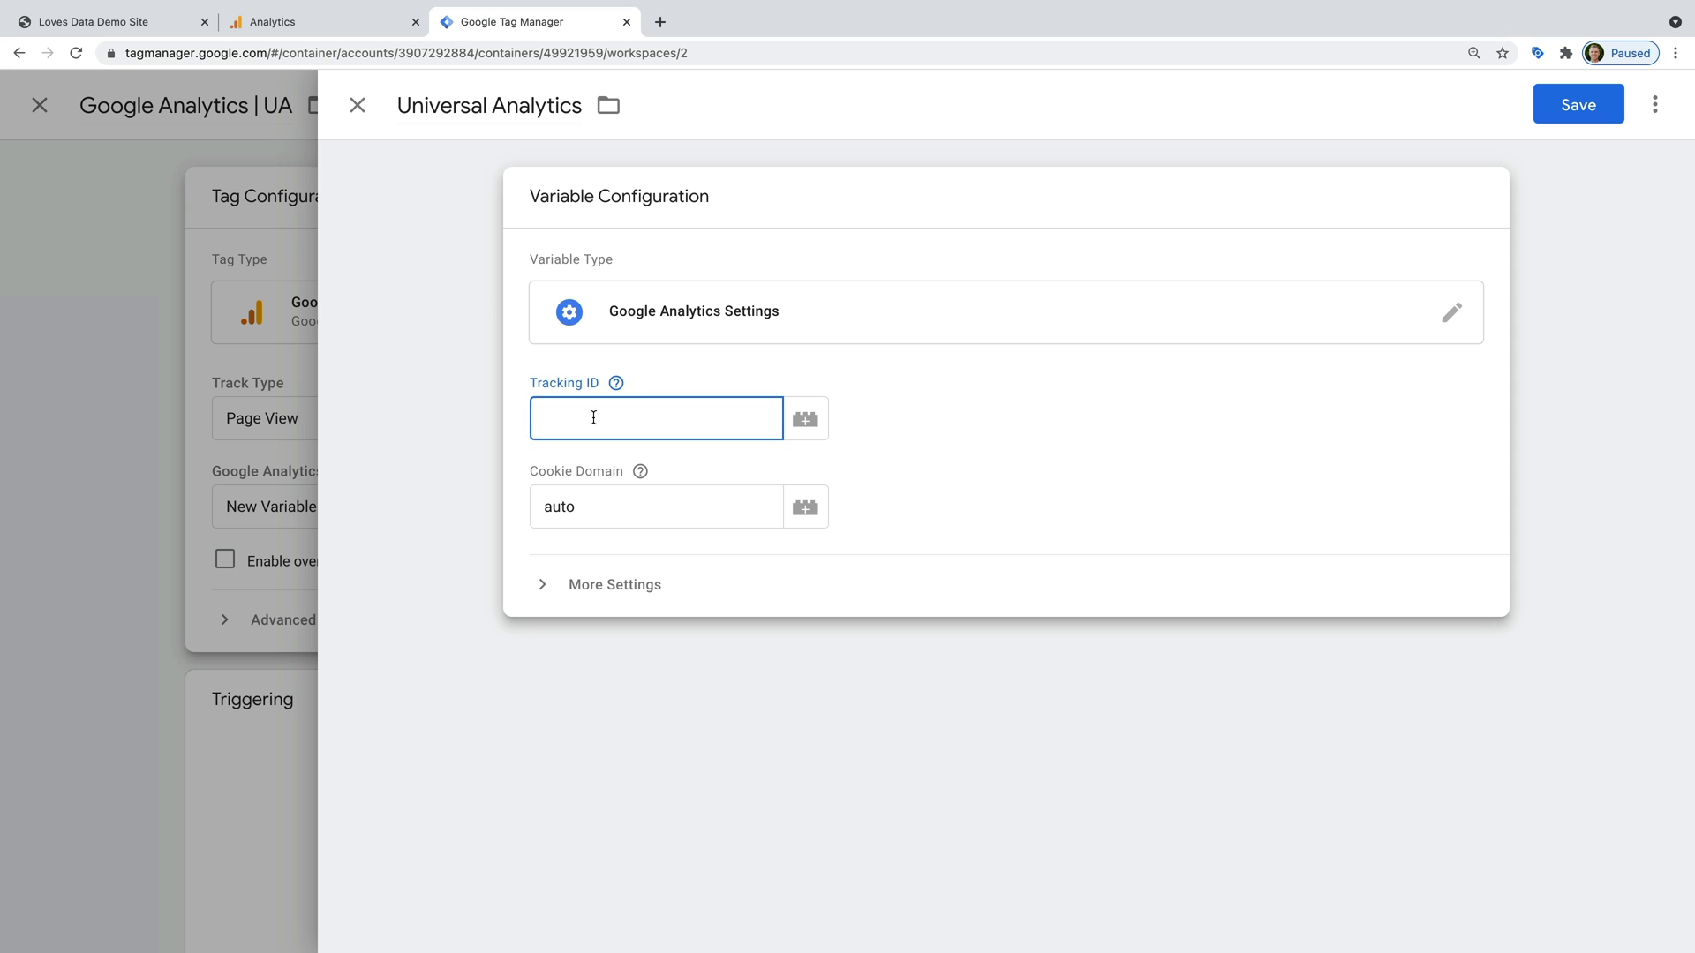
key(super+v)
click(1572, 110)
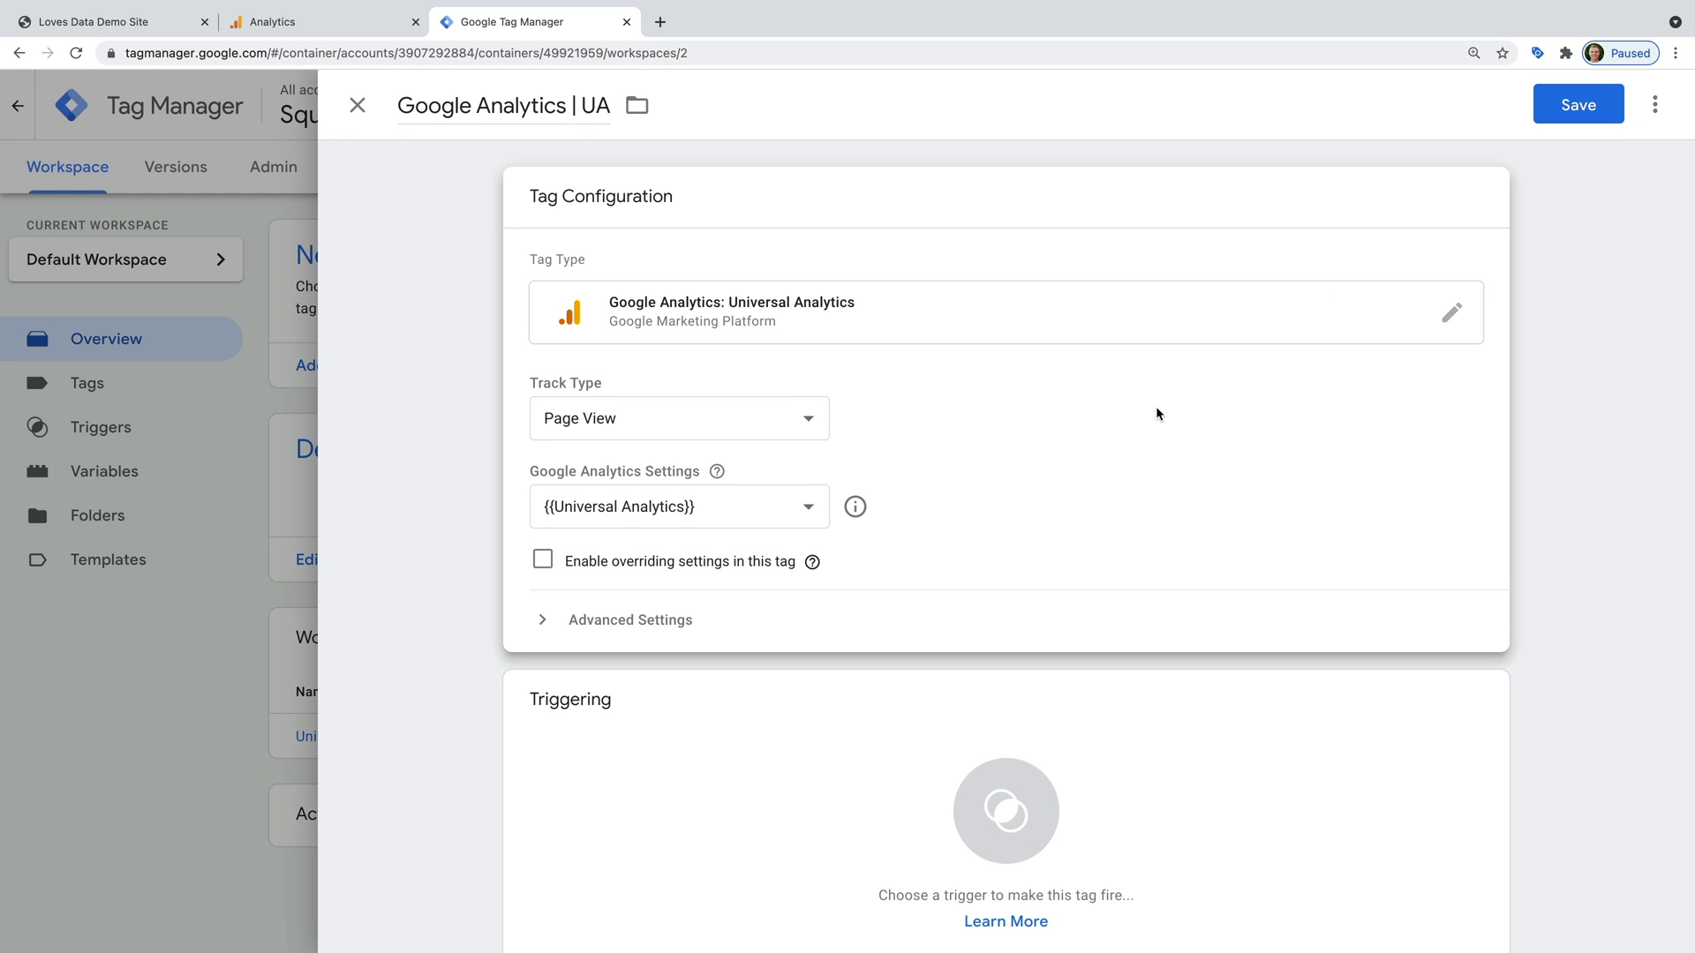
Step: Set the Google Analytics | UA tag to fire on the All Pages trigger and save the tag
scroll(1152, 405, down, 1)
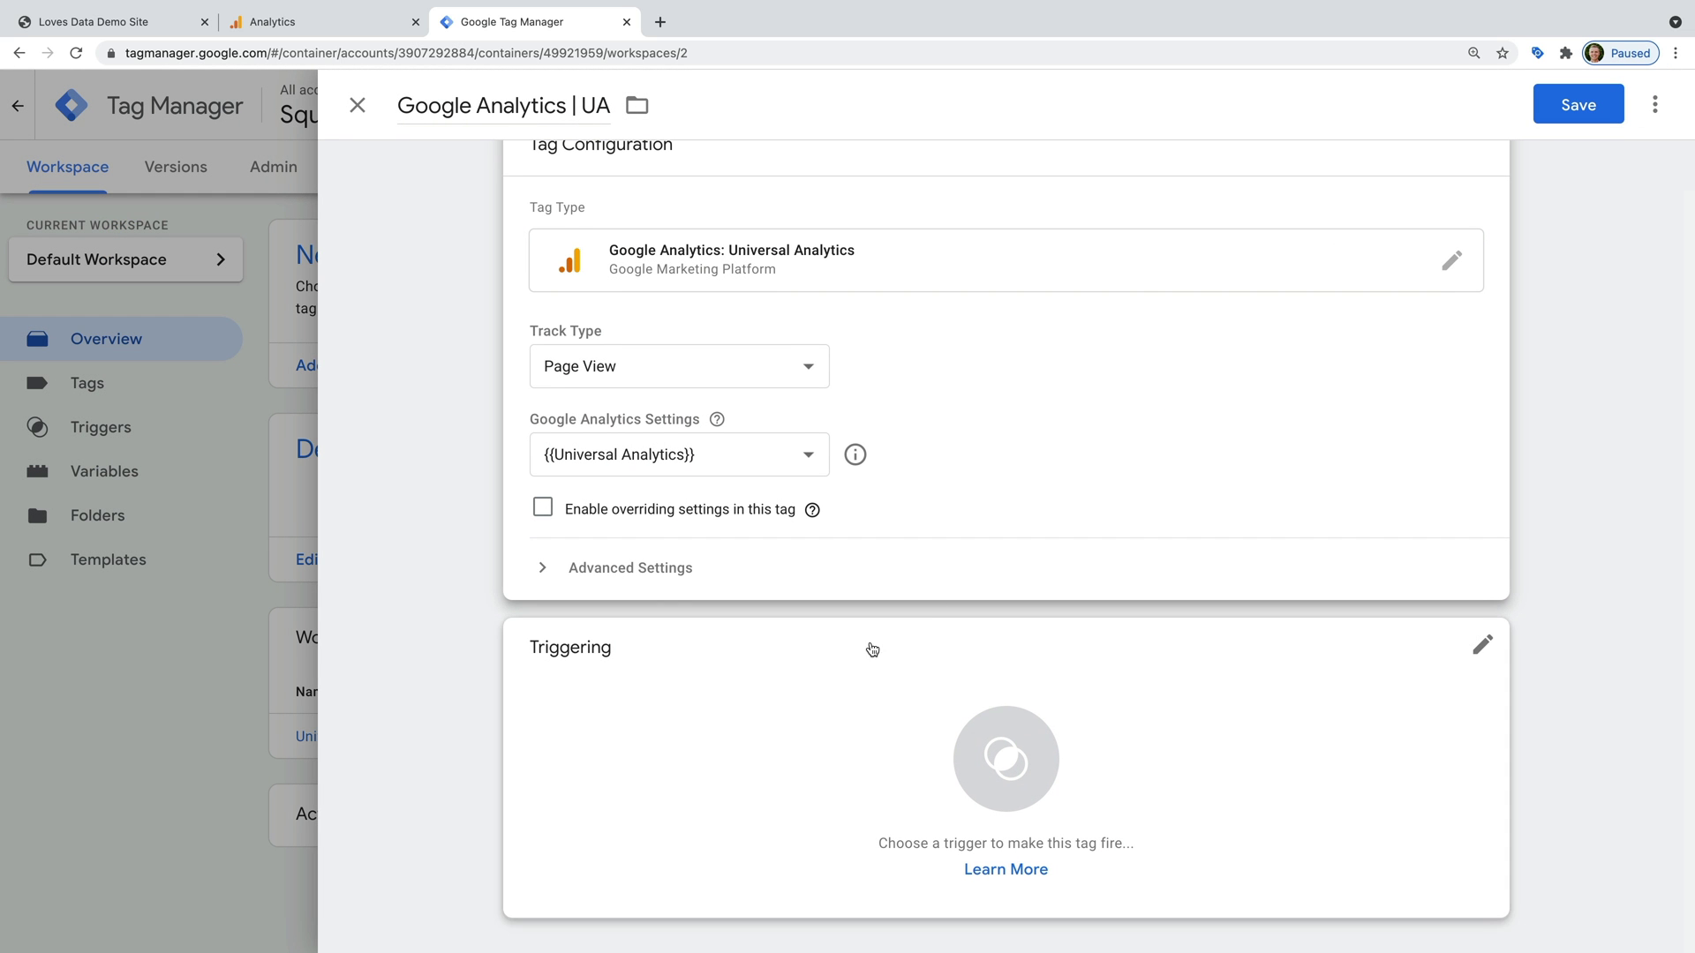
click(669, 680)
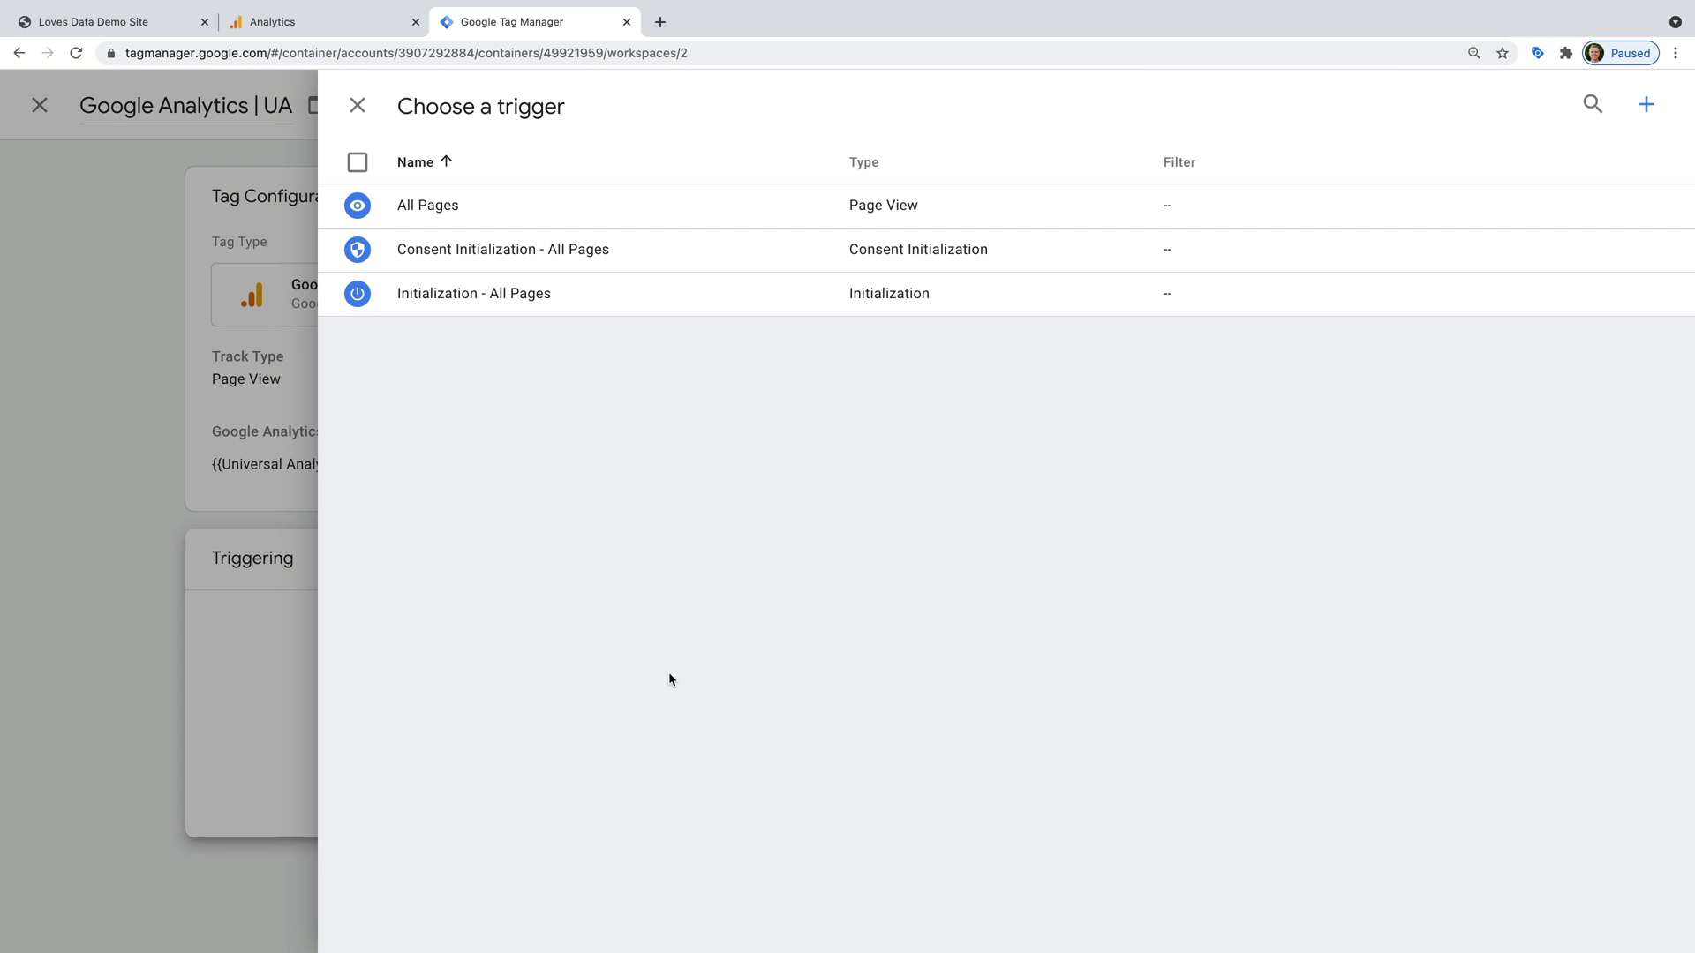
click(481, 207)
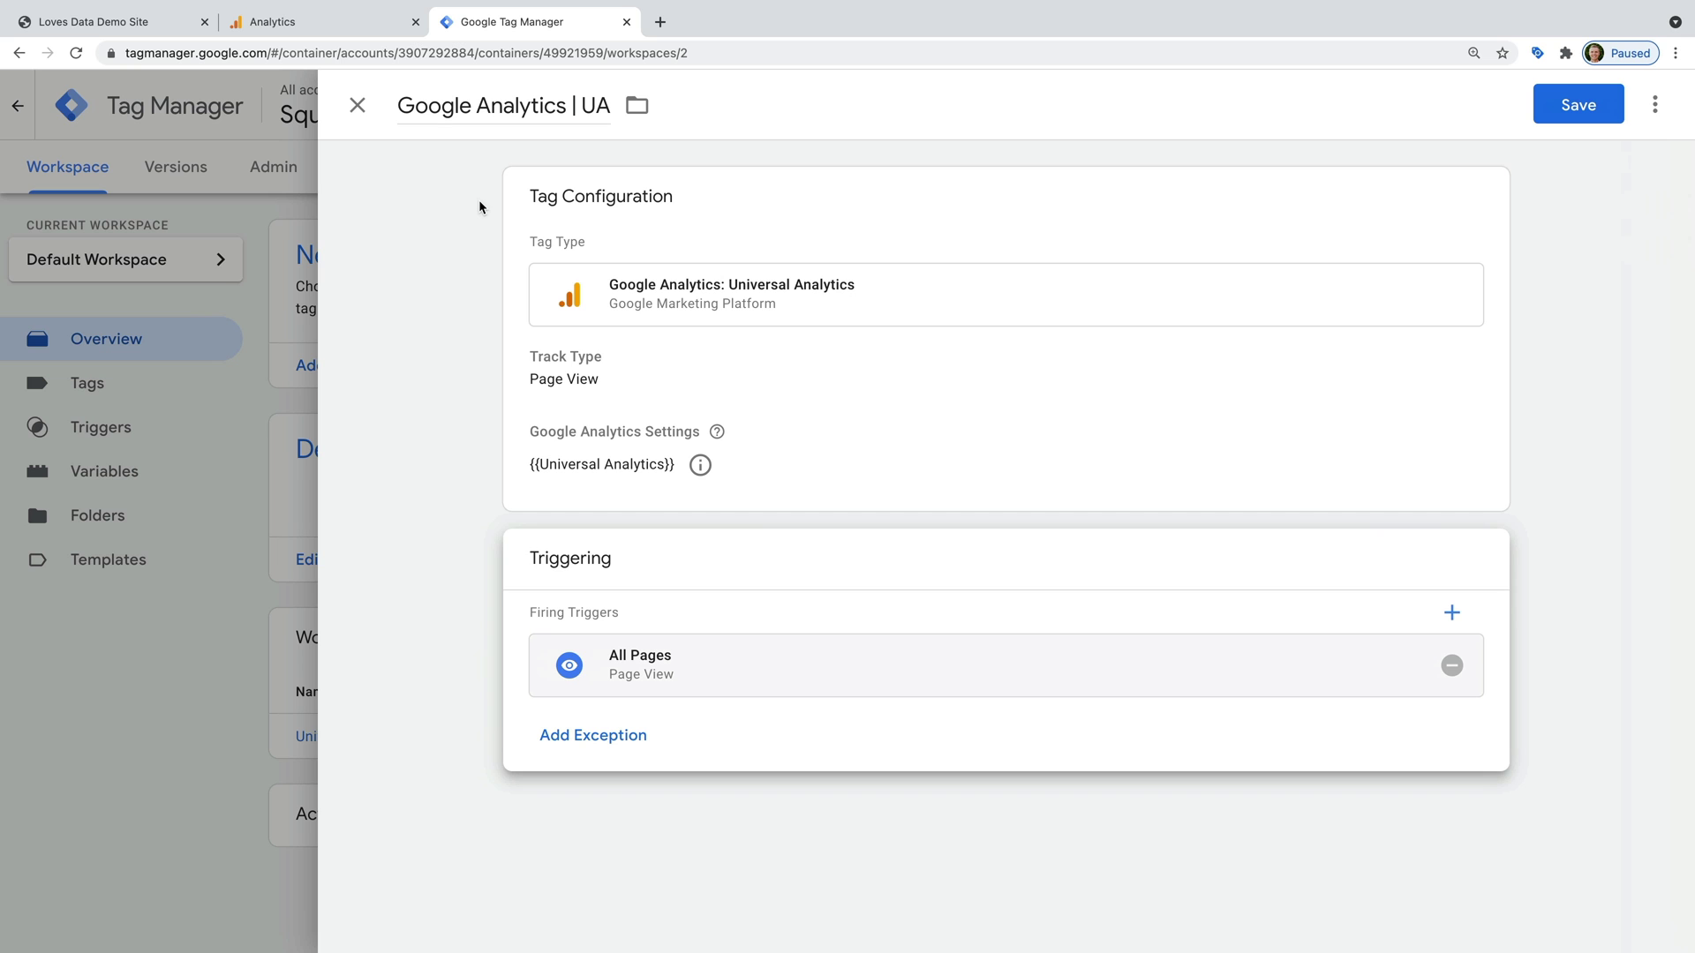
click(1566, 107)
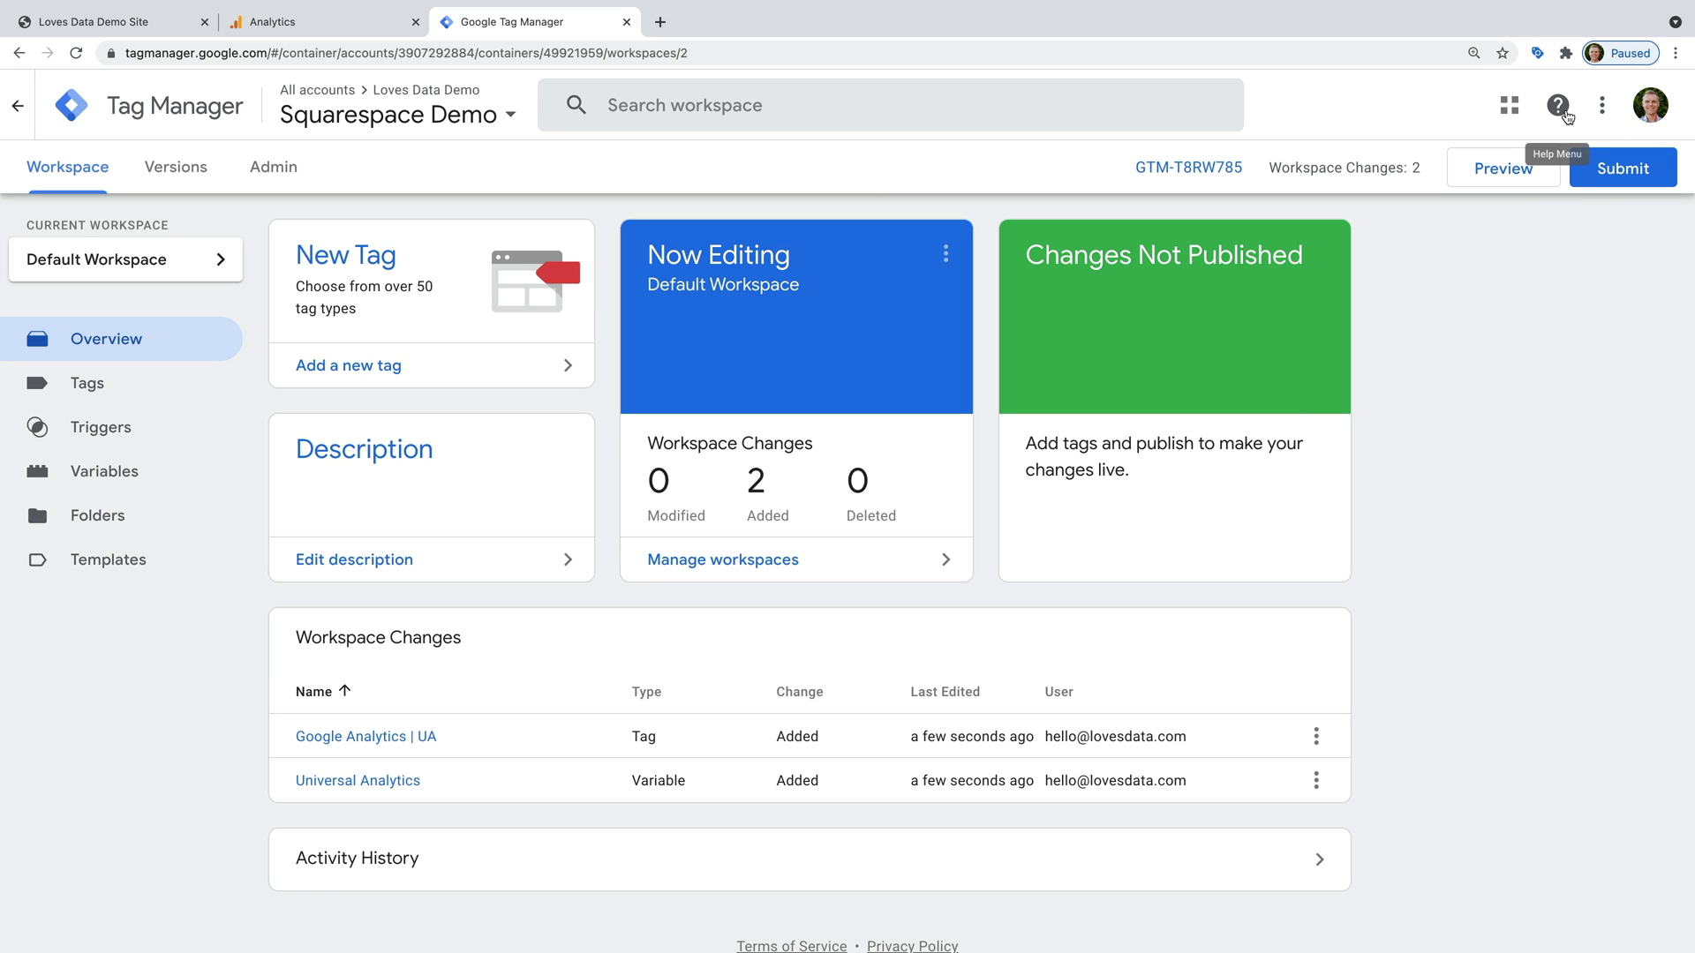
Step: Add a new tag named "Google Analytics | GA4" with the type Google Analytics: GA4 Configuration
click(416, 366)
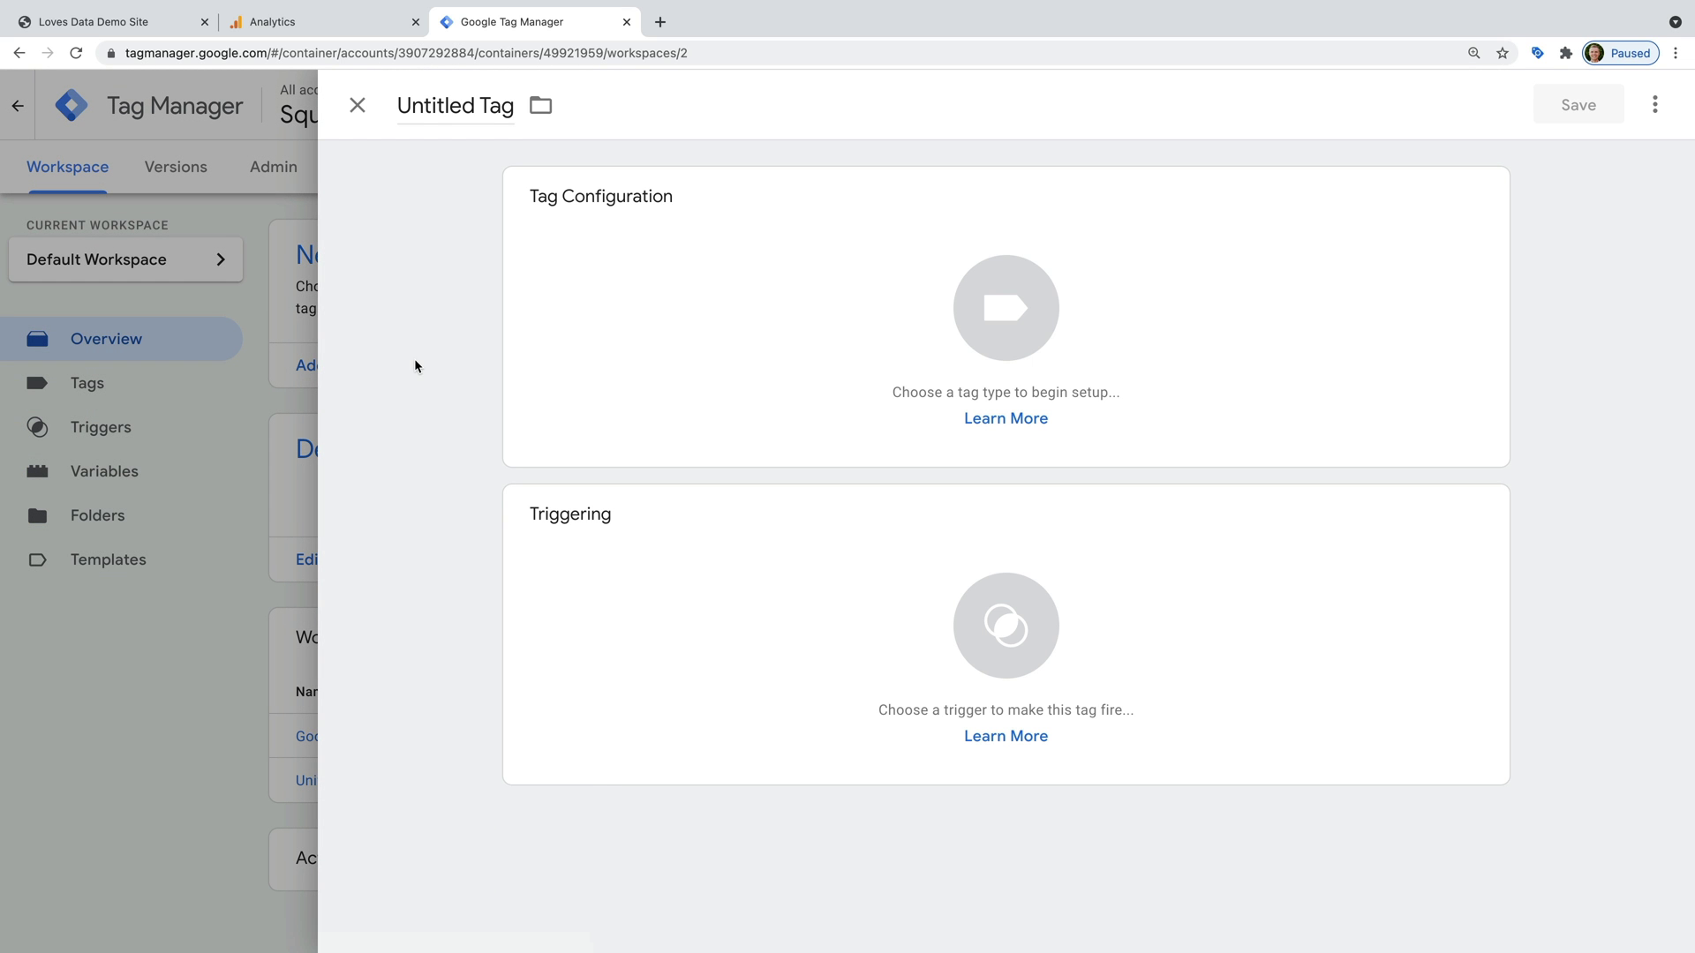
click(484, 108)
text(Googl)
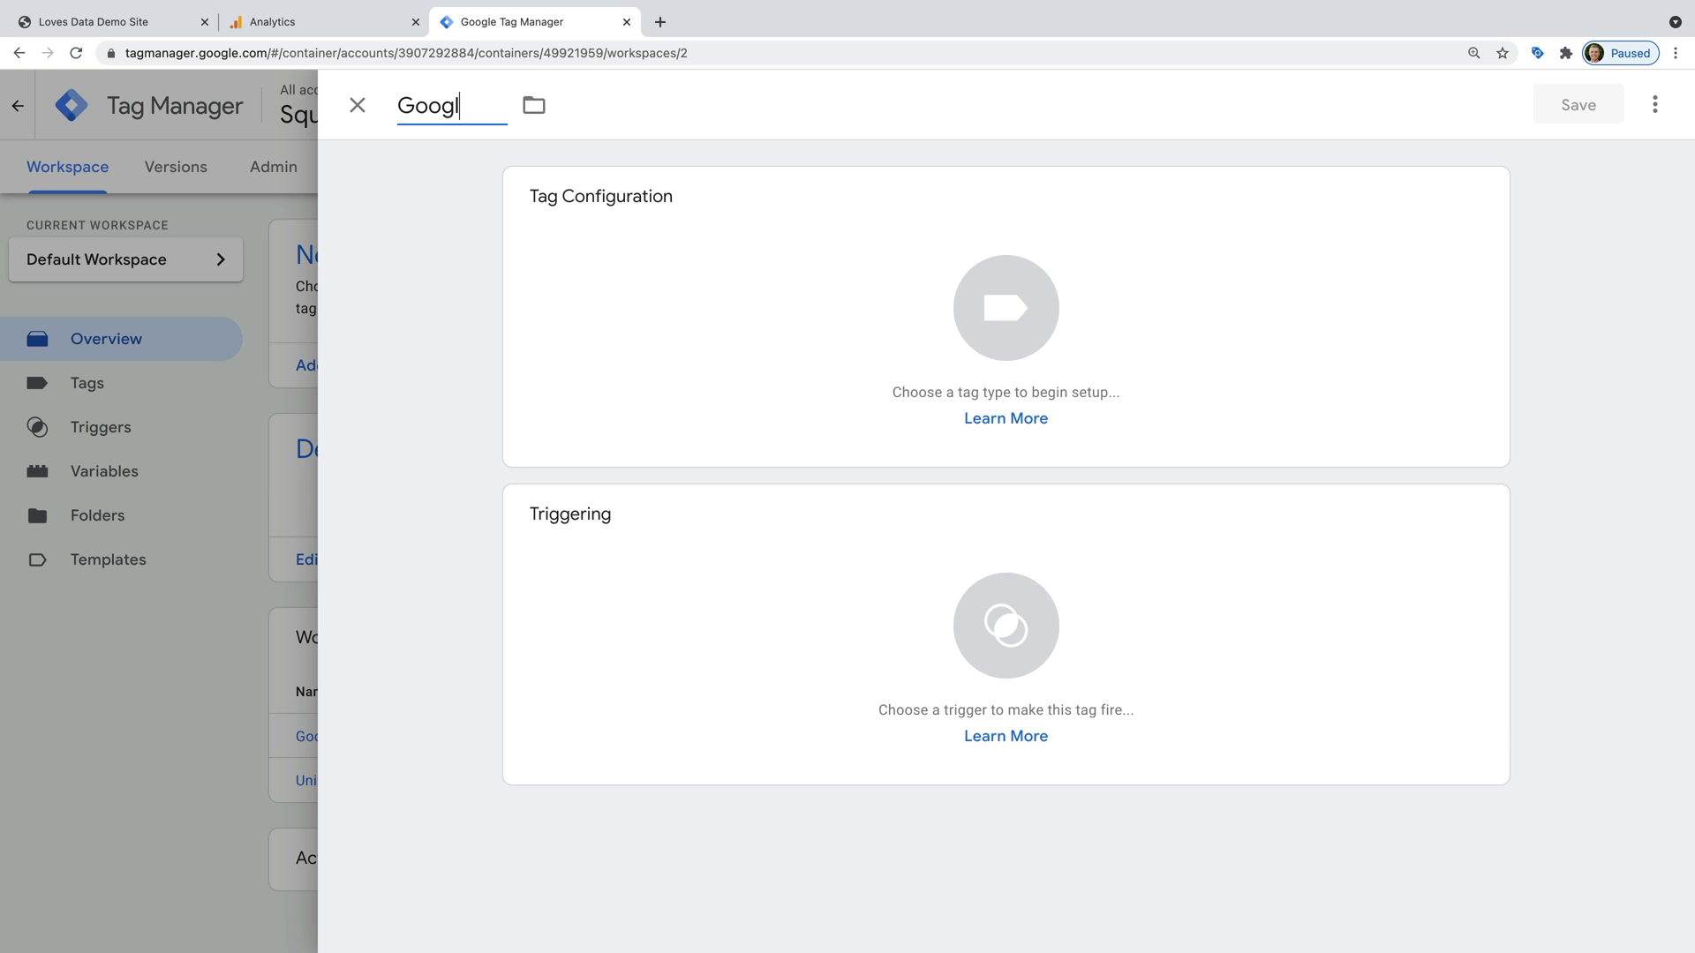
text(e Analytics | GA4)
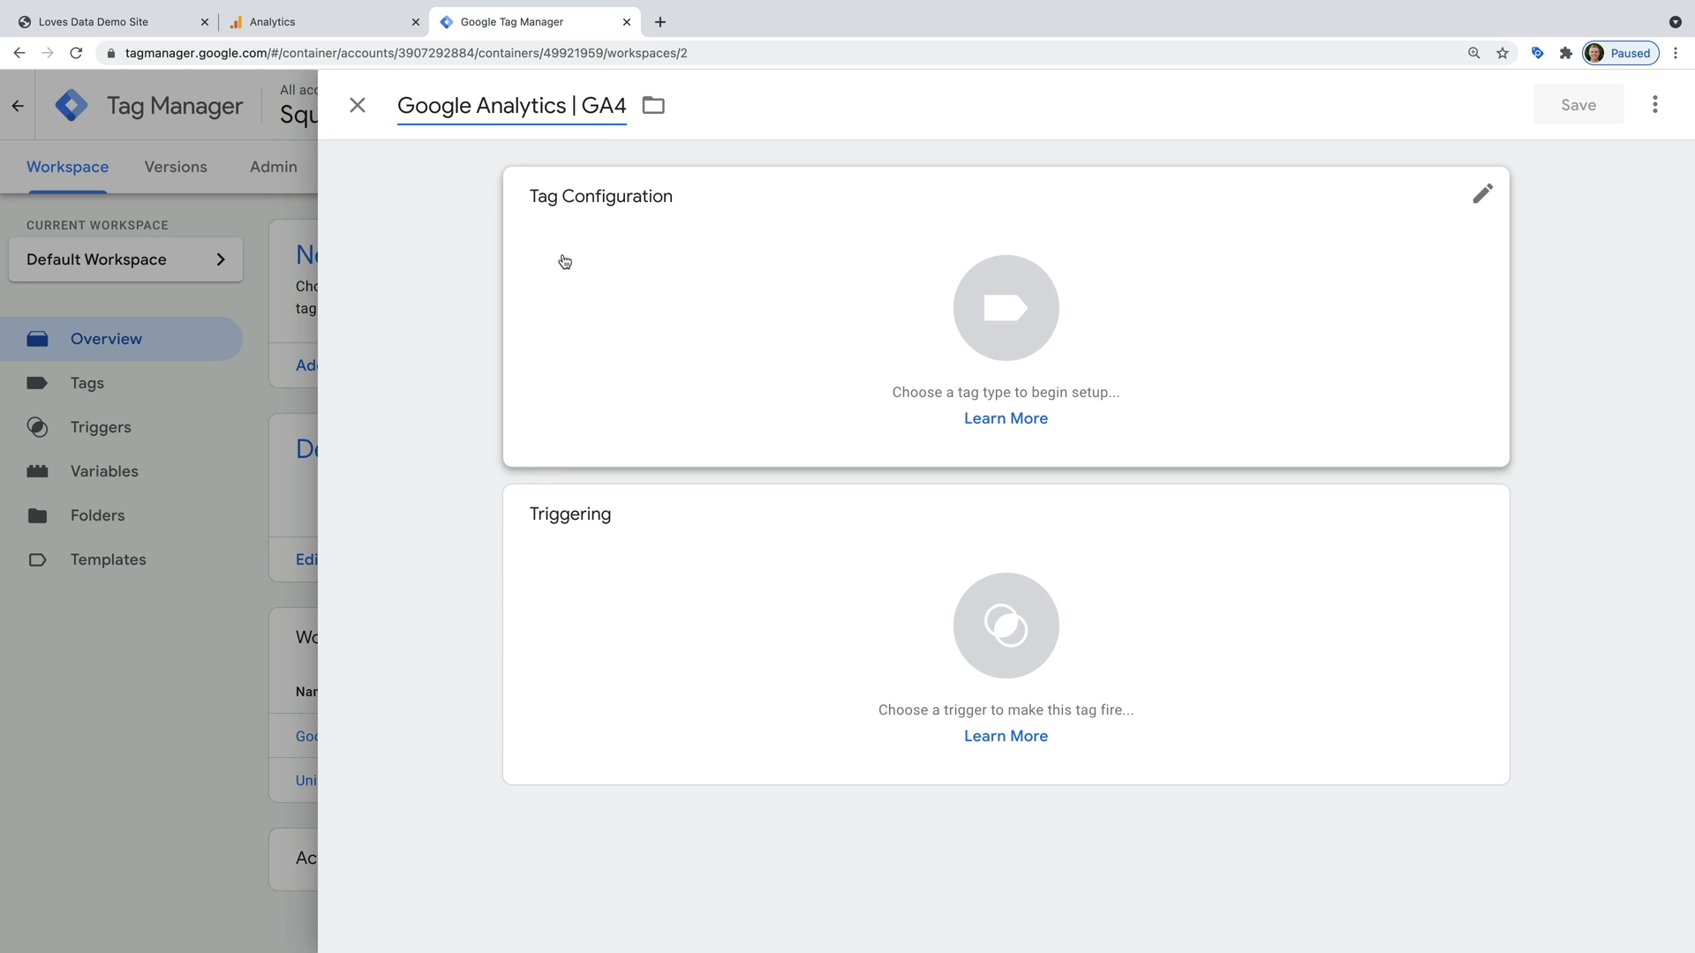
click(785, 289)
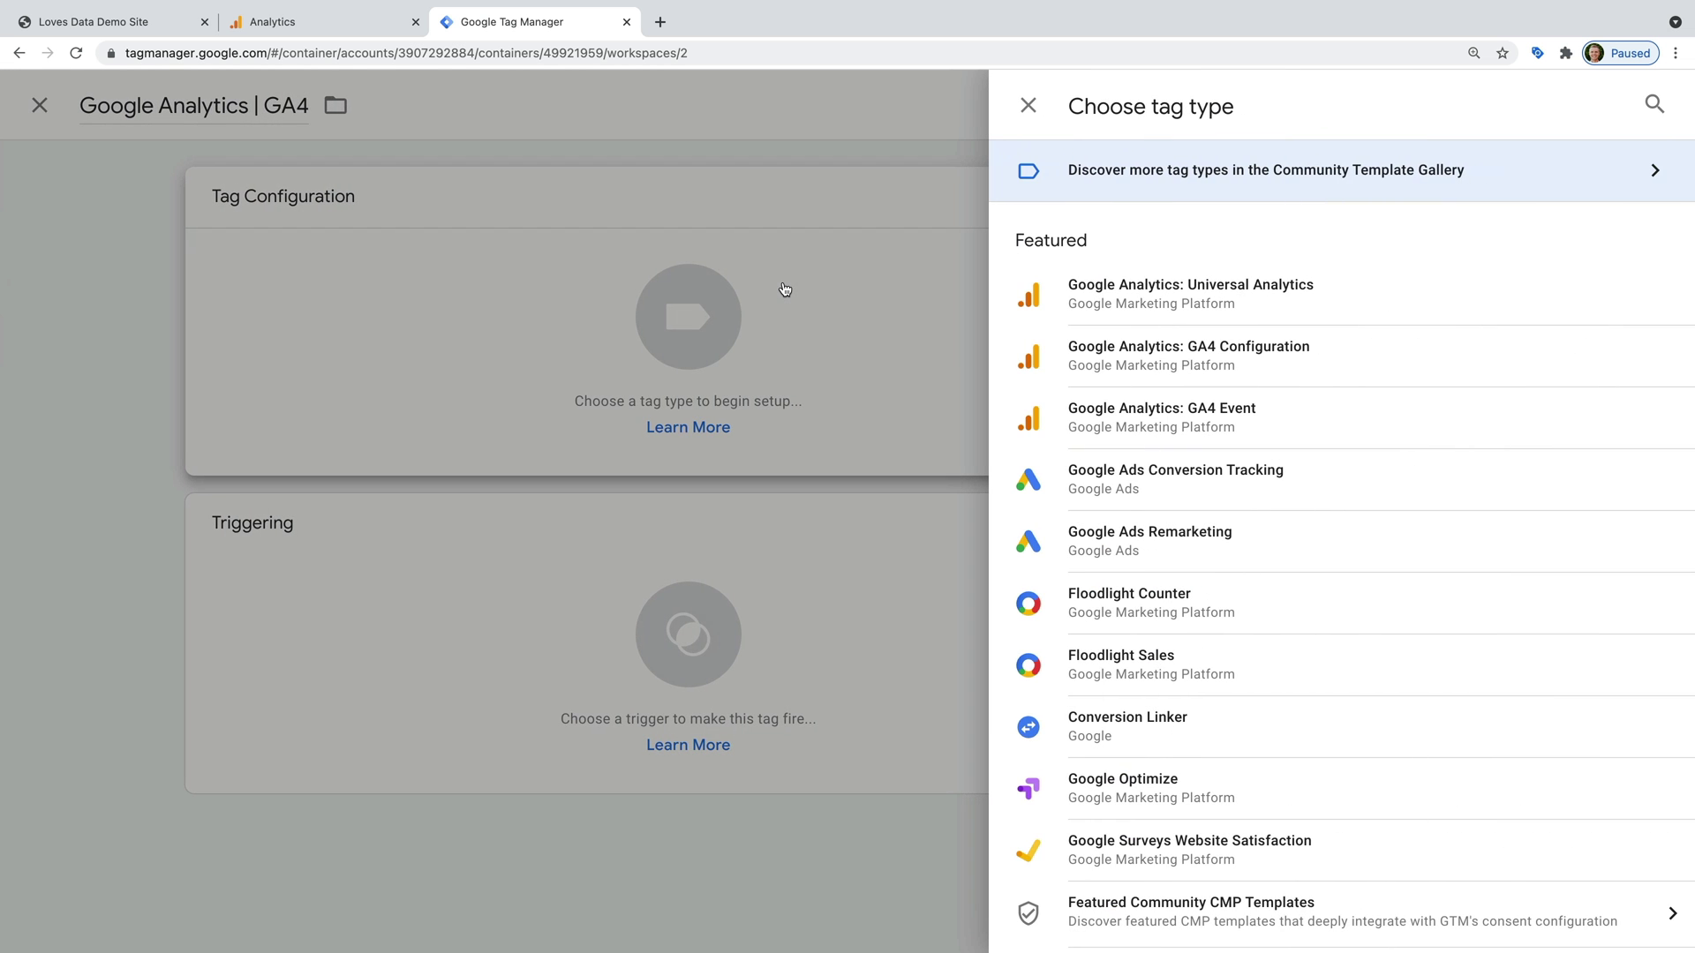
click(1276, 363)
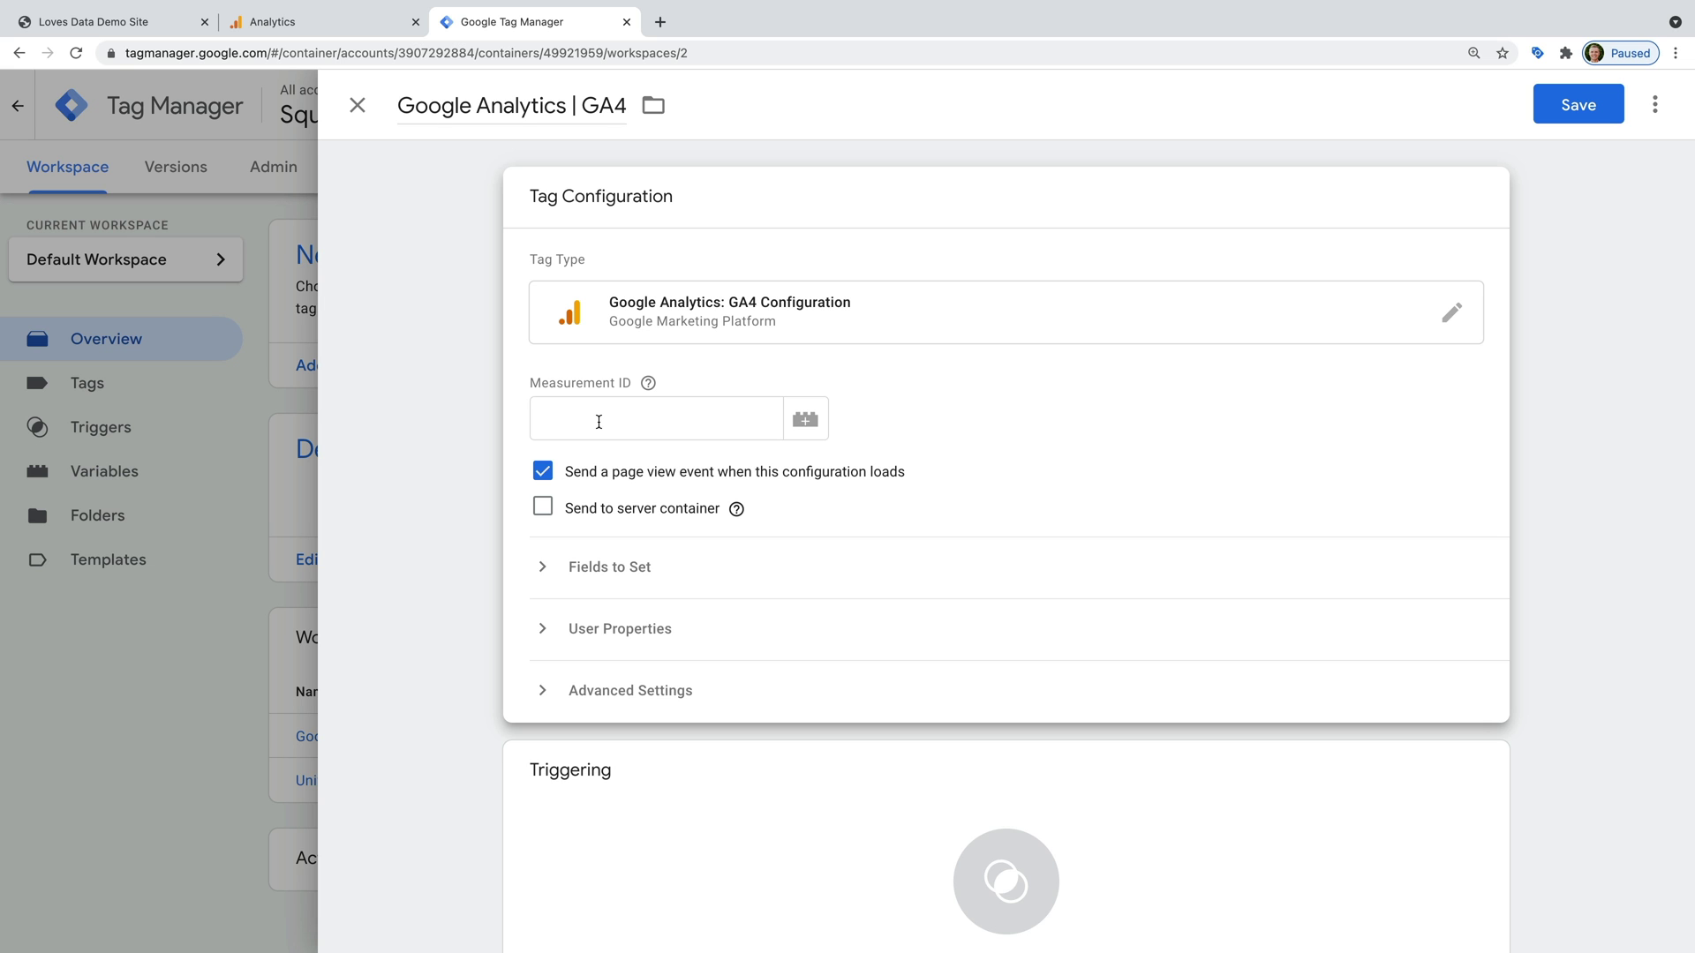
Step: In Google Analytics, switch to the Loves Data | GA4 Demo property and copy its web data stream's Measurement ID
click(360, 22)
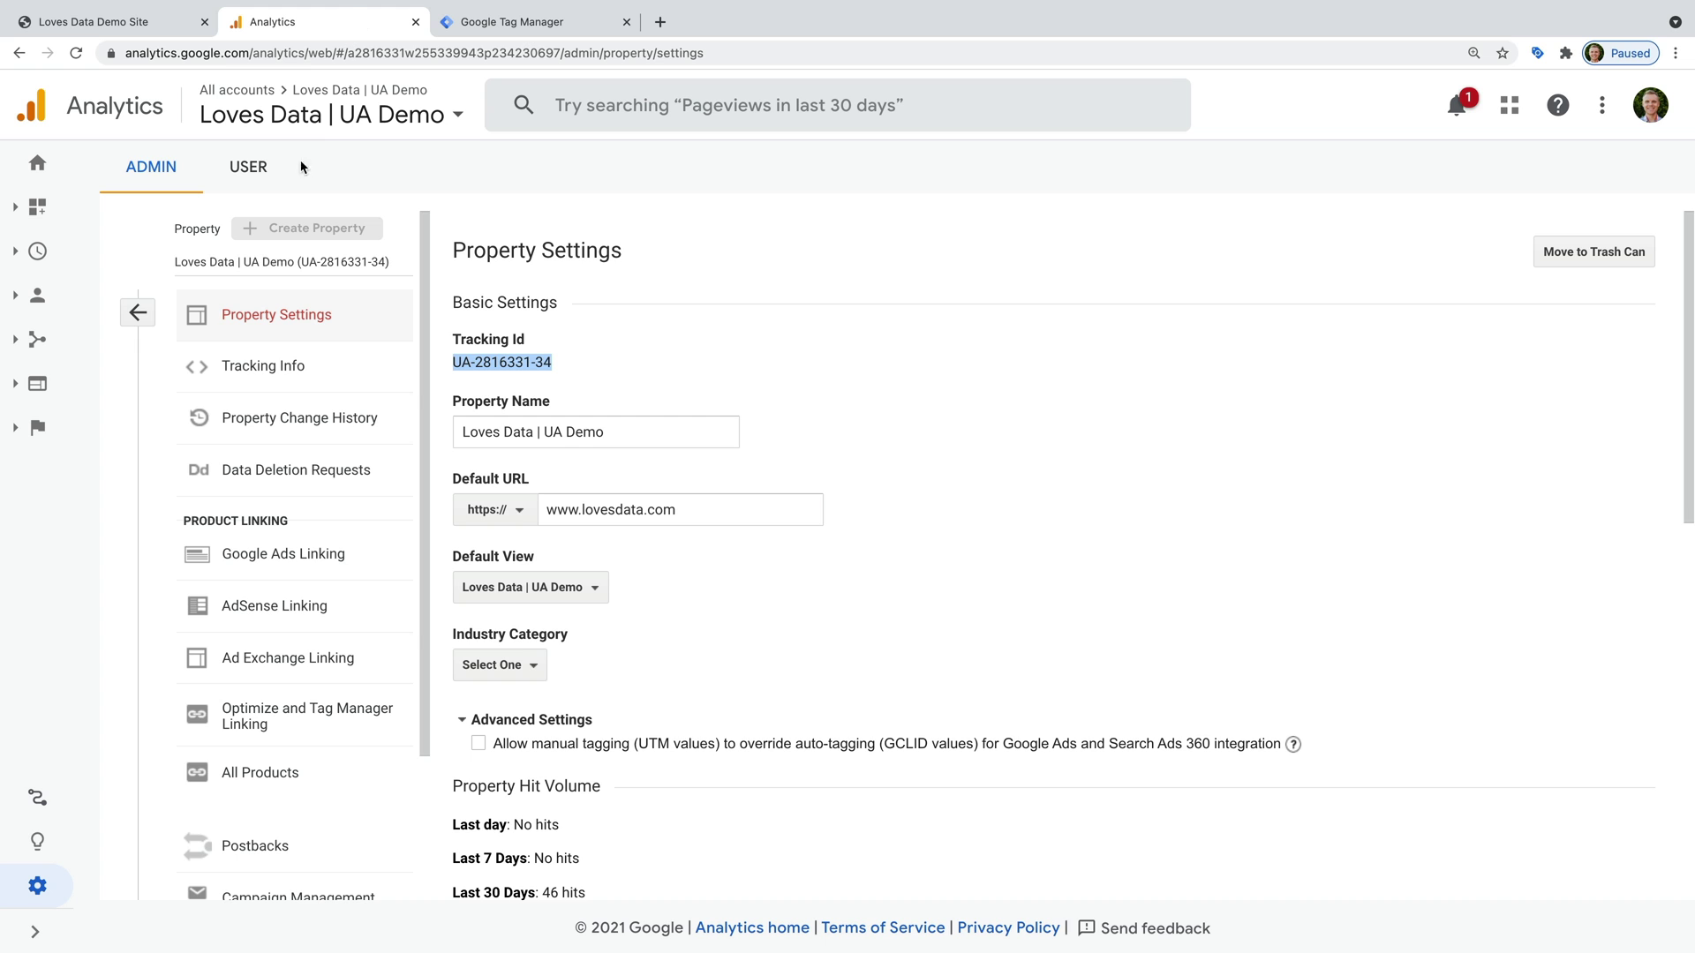
click(139, 314)
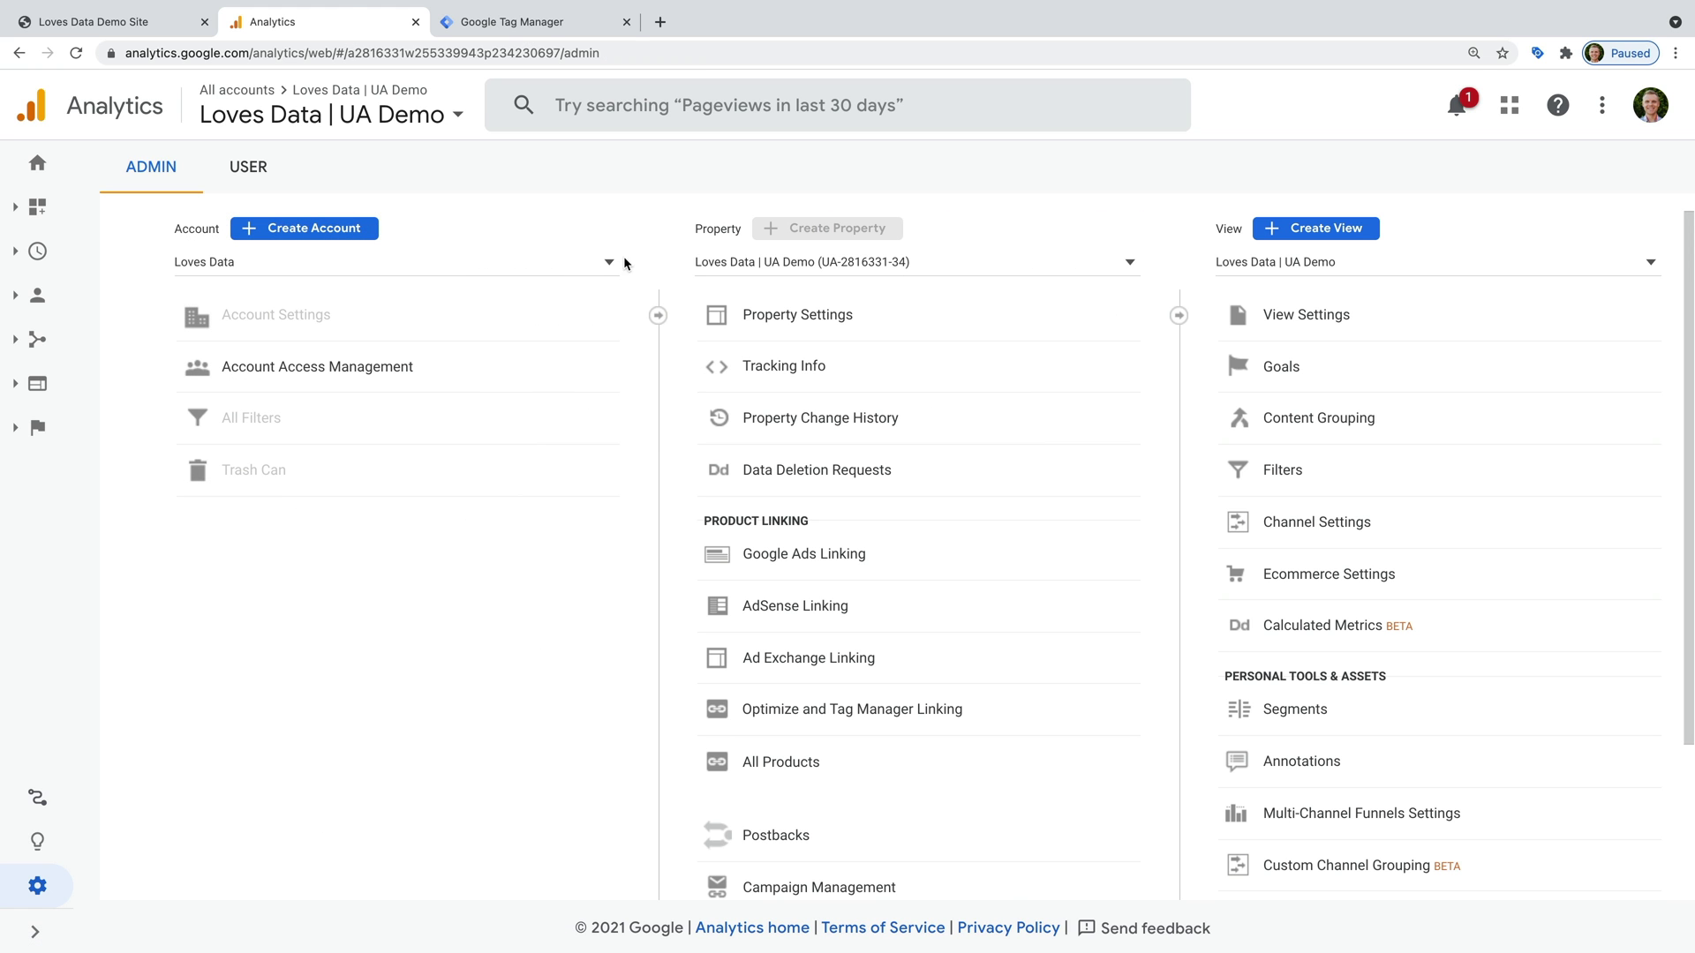
click(761, 263)
click(800, 313)
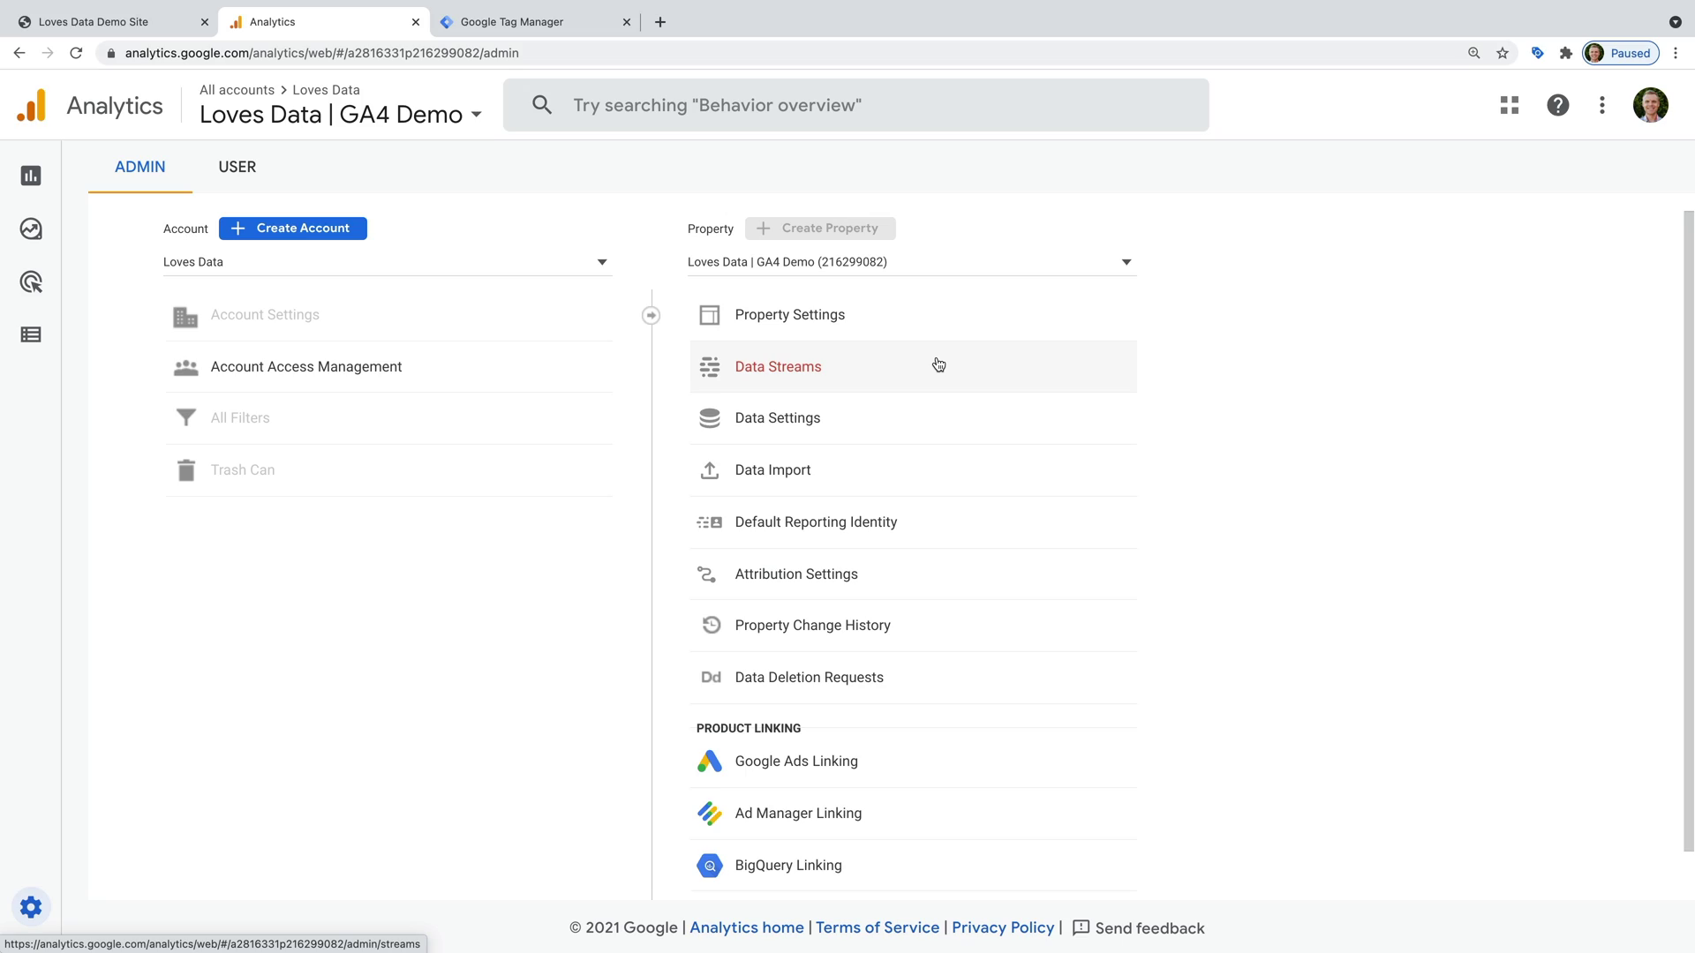
click(826, 380)
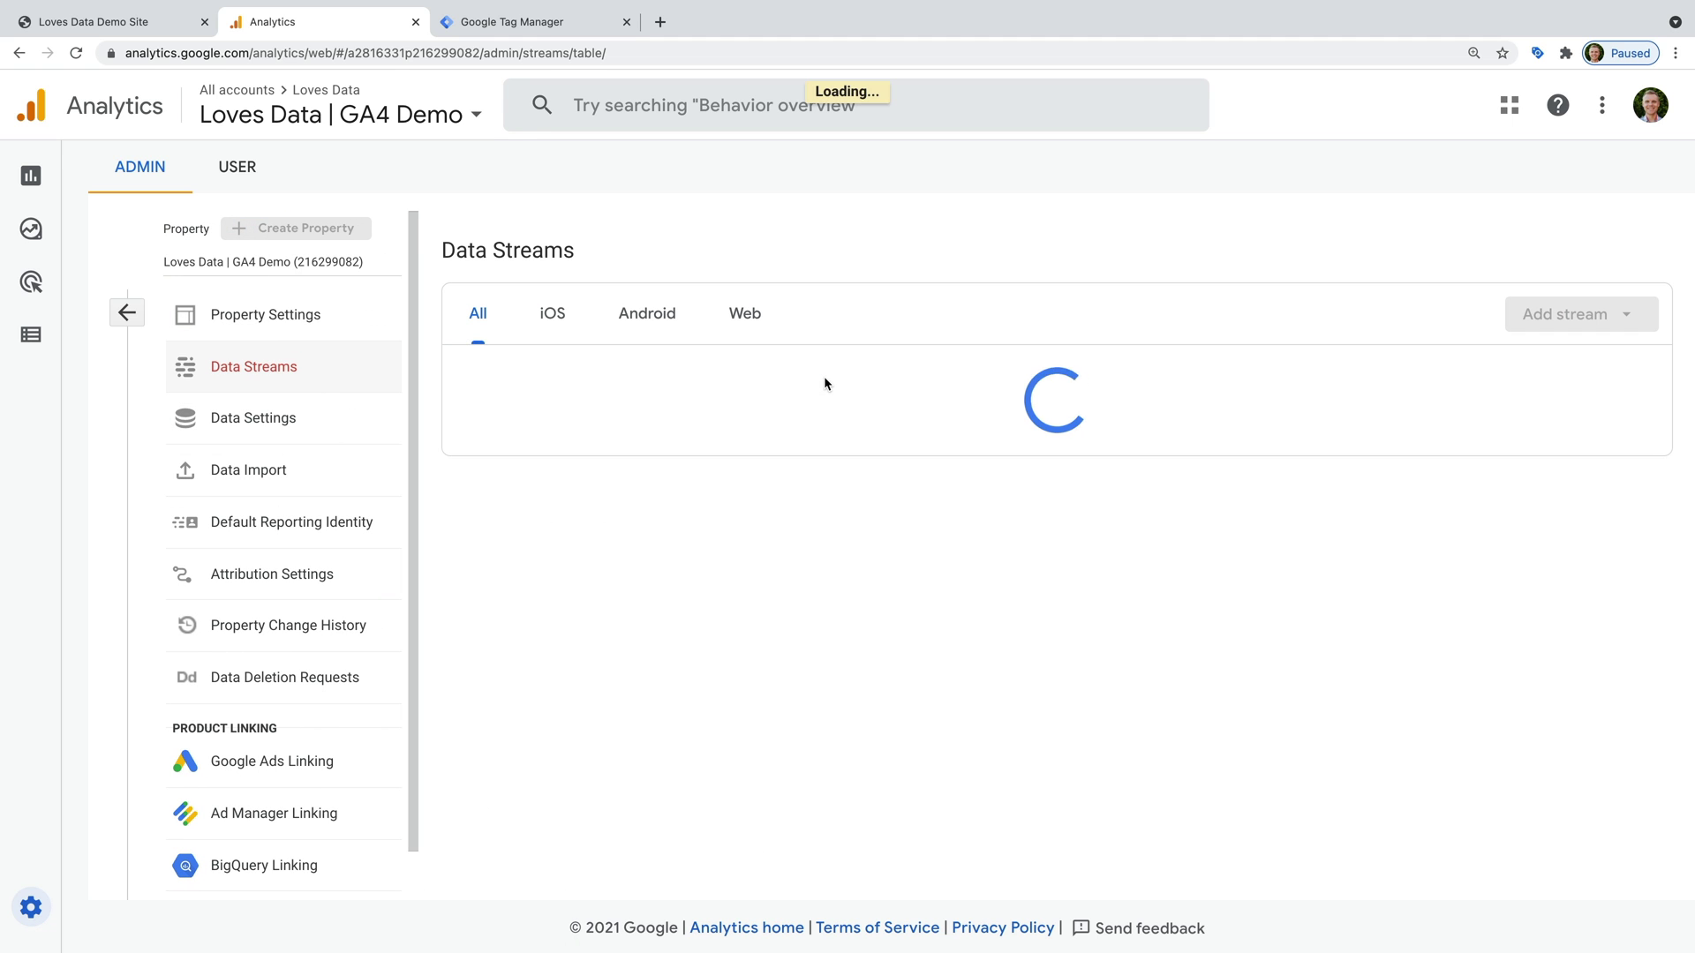
click(690, 372)
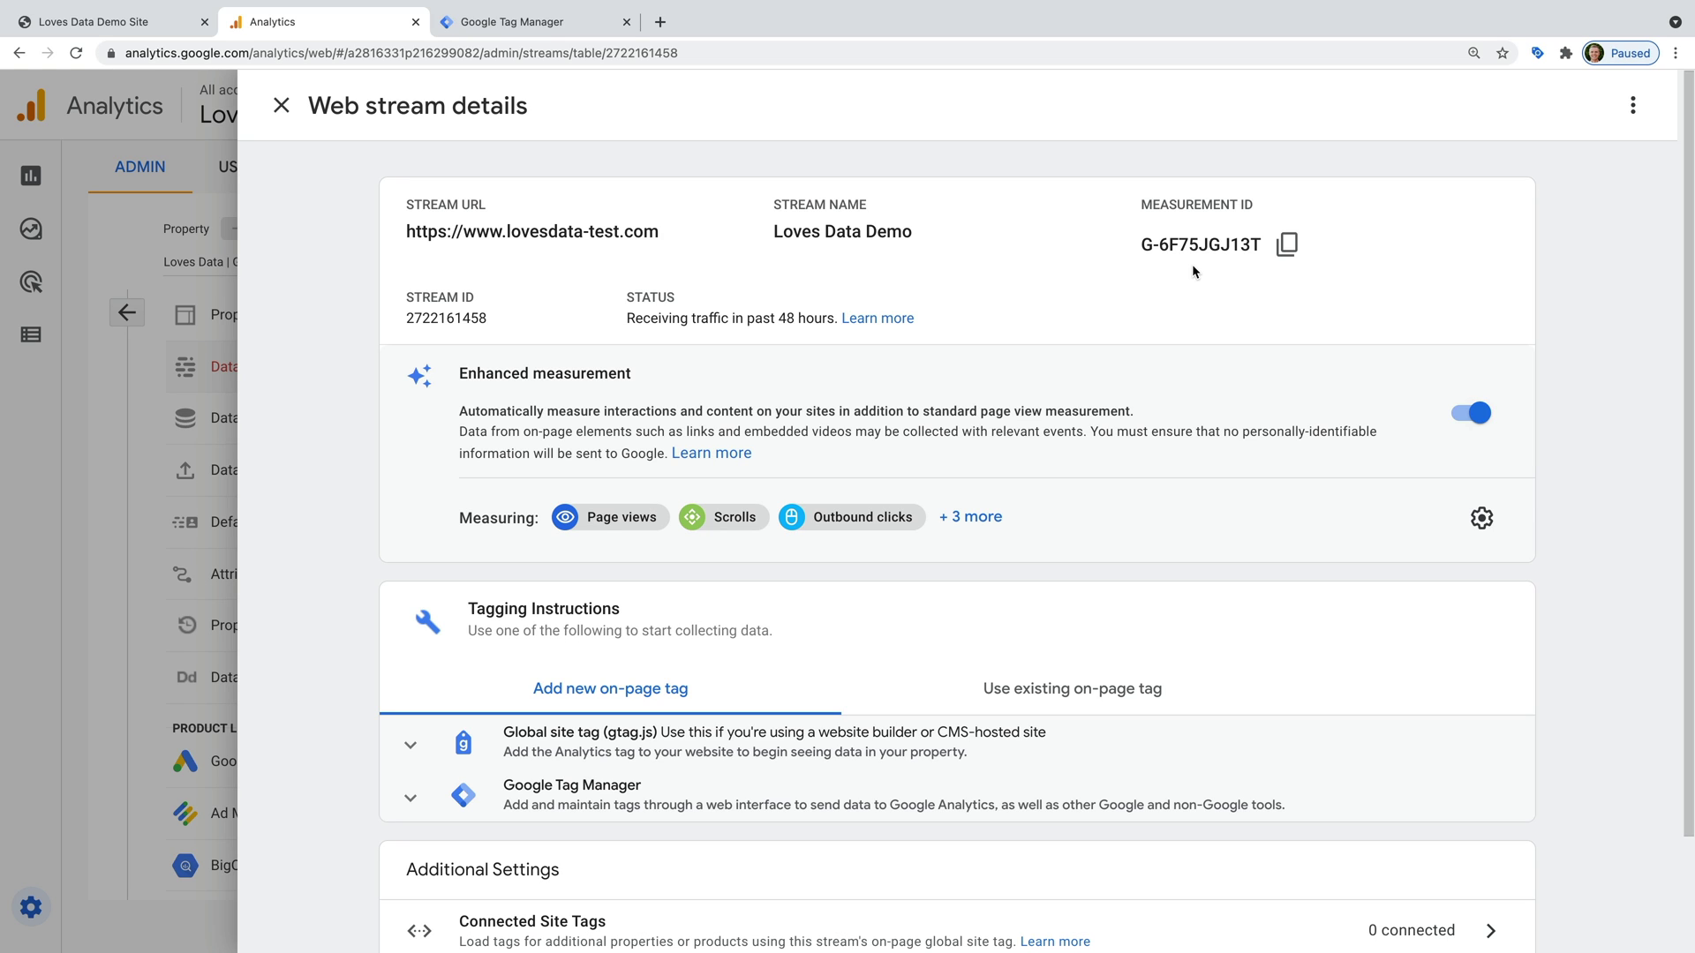
click(1287, 247)
Step: Switch back to Google Tag Manager and paste the copied Measurement ID into the GA4 configuration tag
click(582, 27)
click(688, 417)
key(super+v)
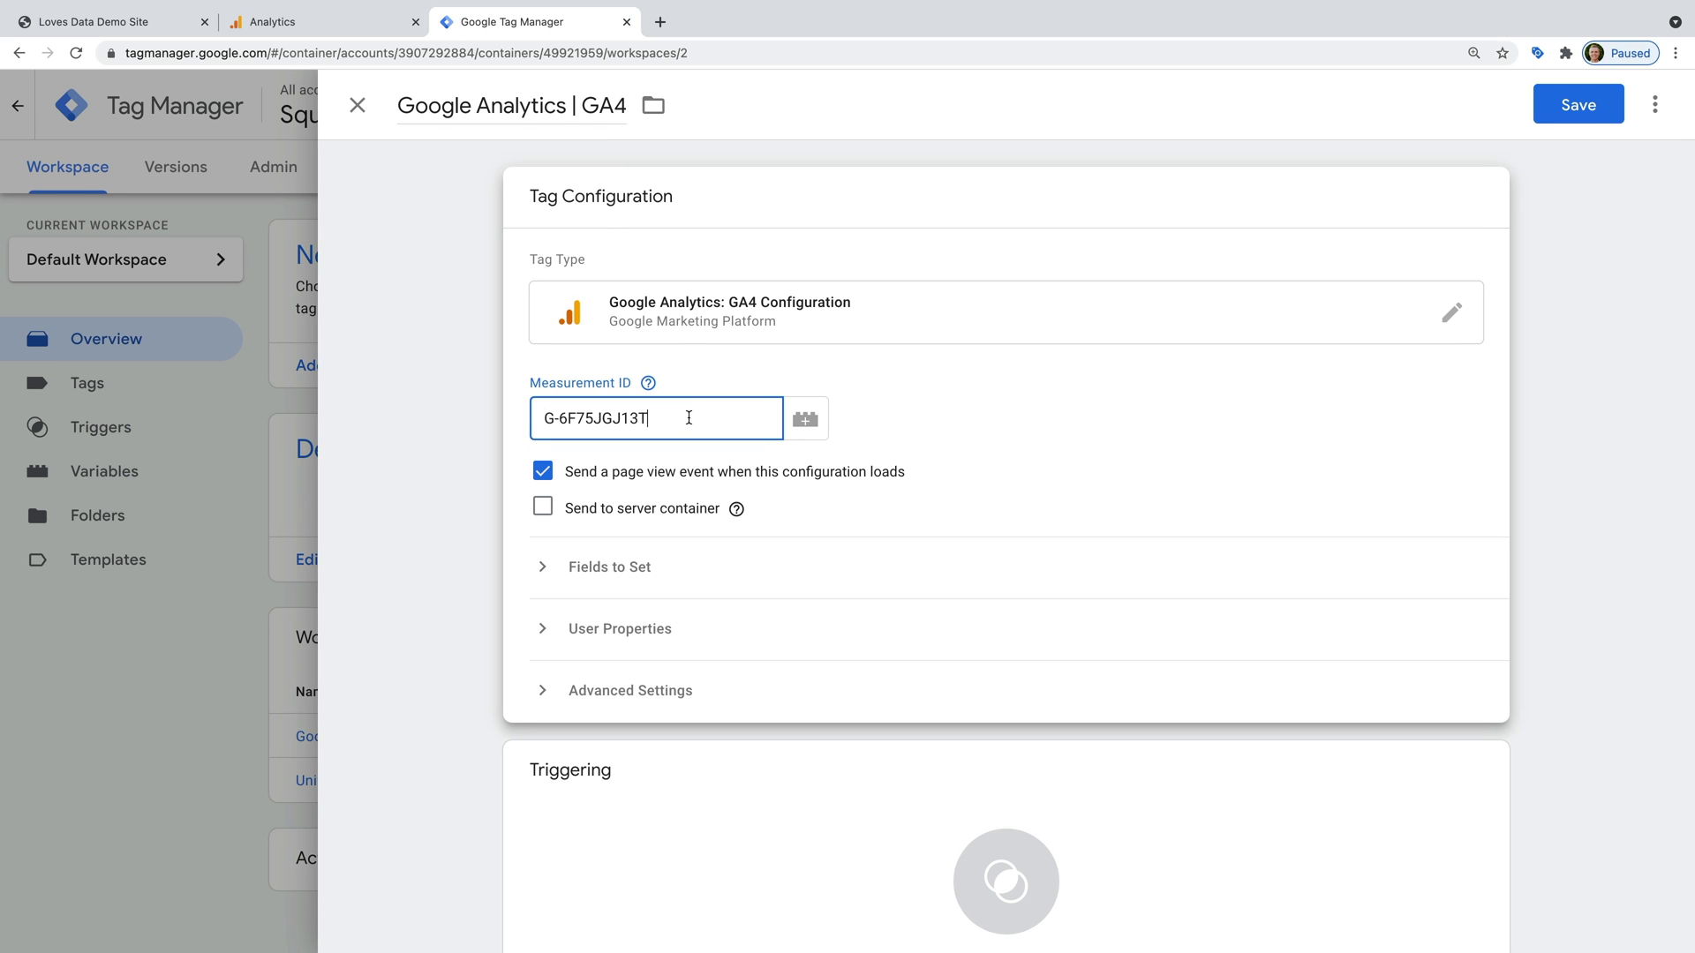
Step: Set the Google Analytics | GA4 tag to fire on the All Pages trigger and save the tag
scroll(960, 503, down, 3)
click(654, 712)
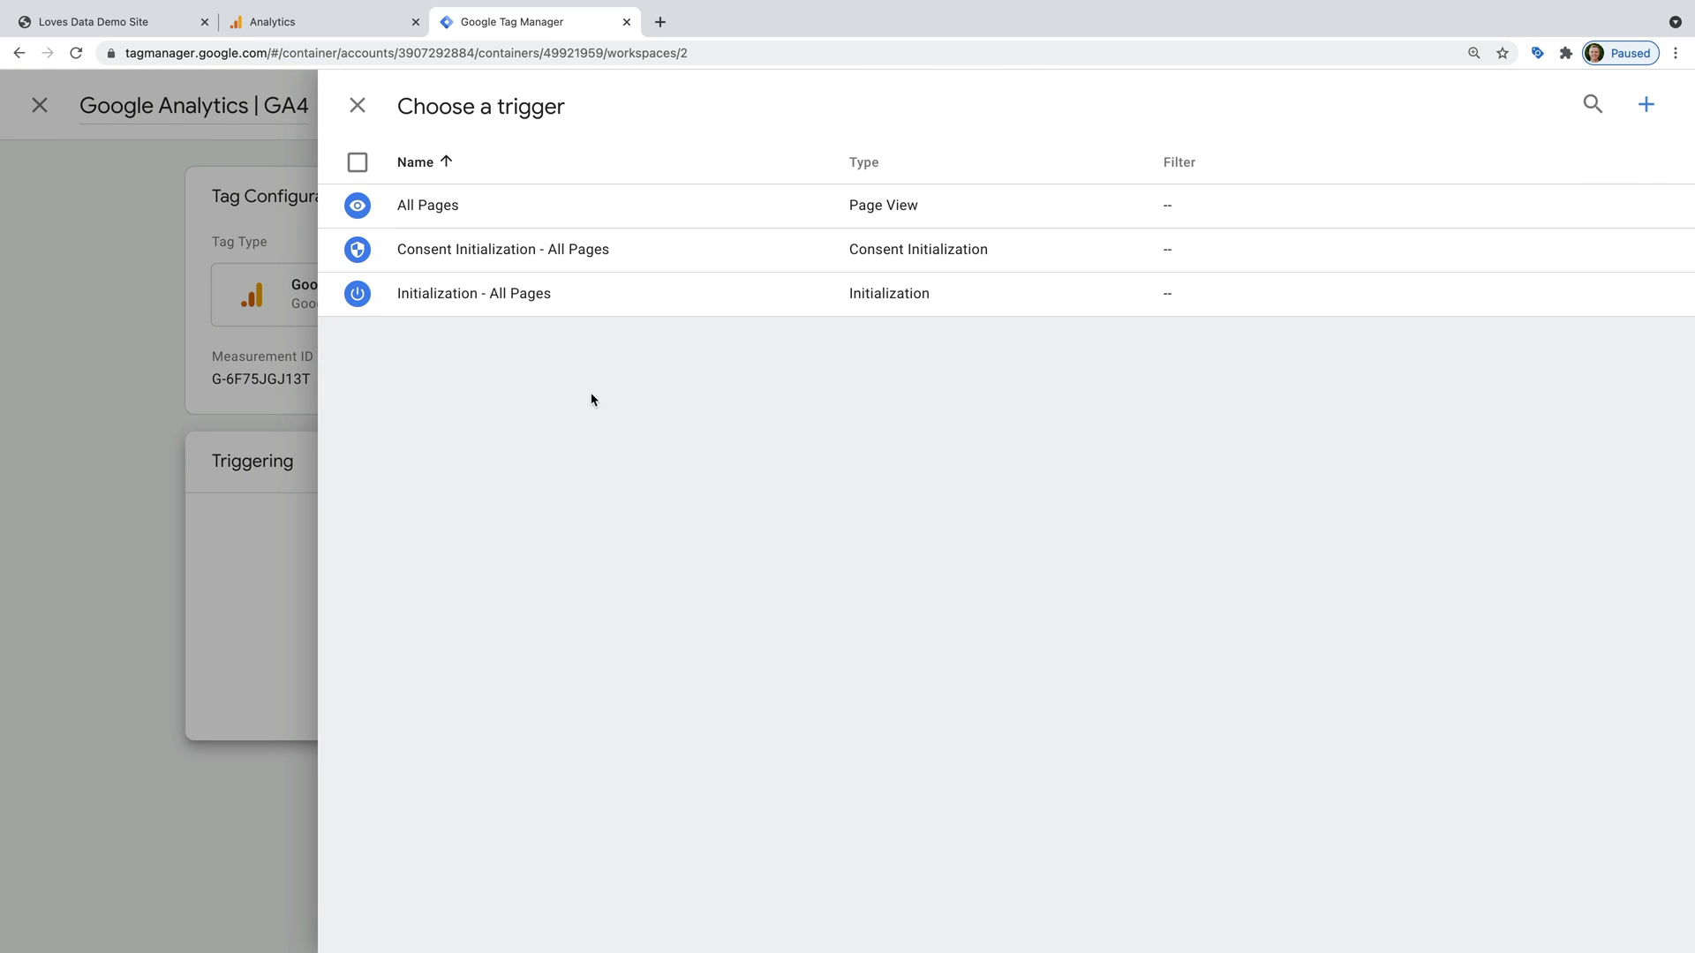
click(480, 212)
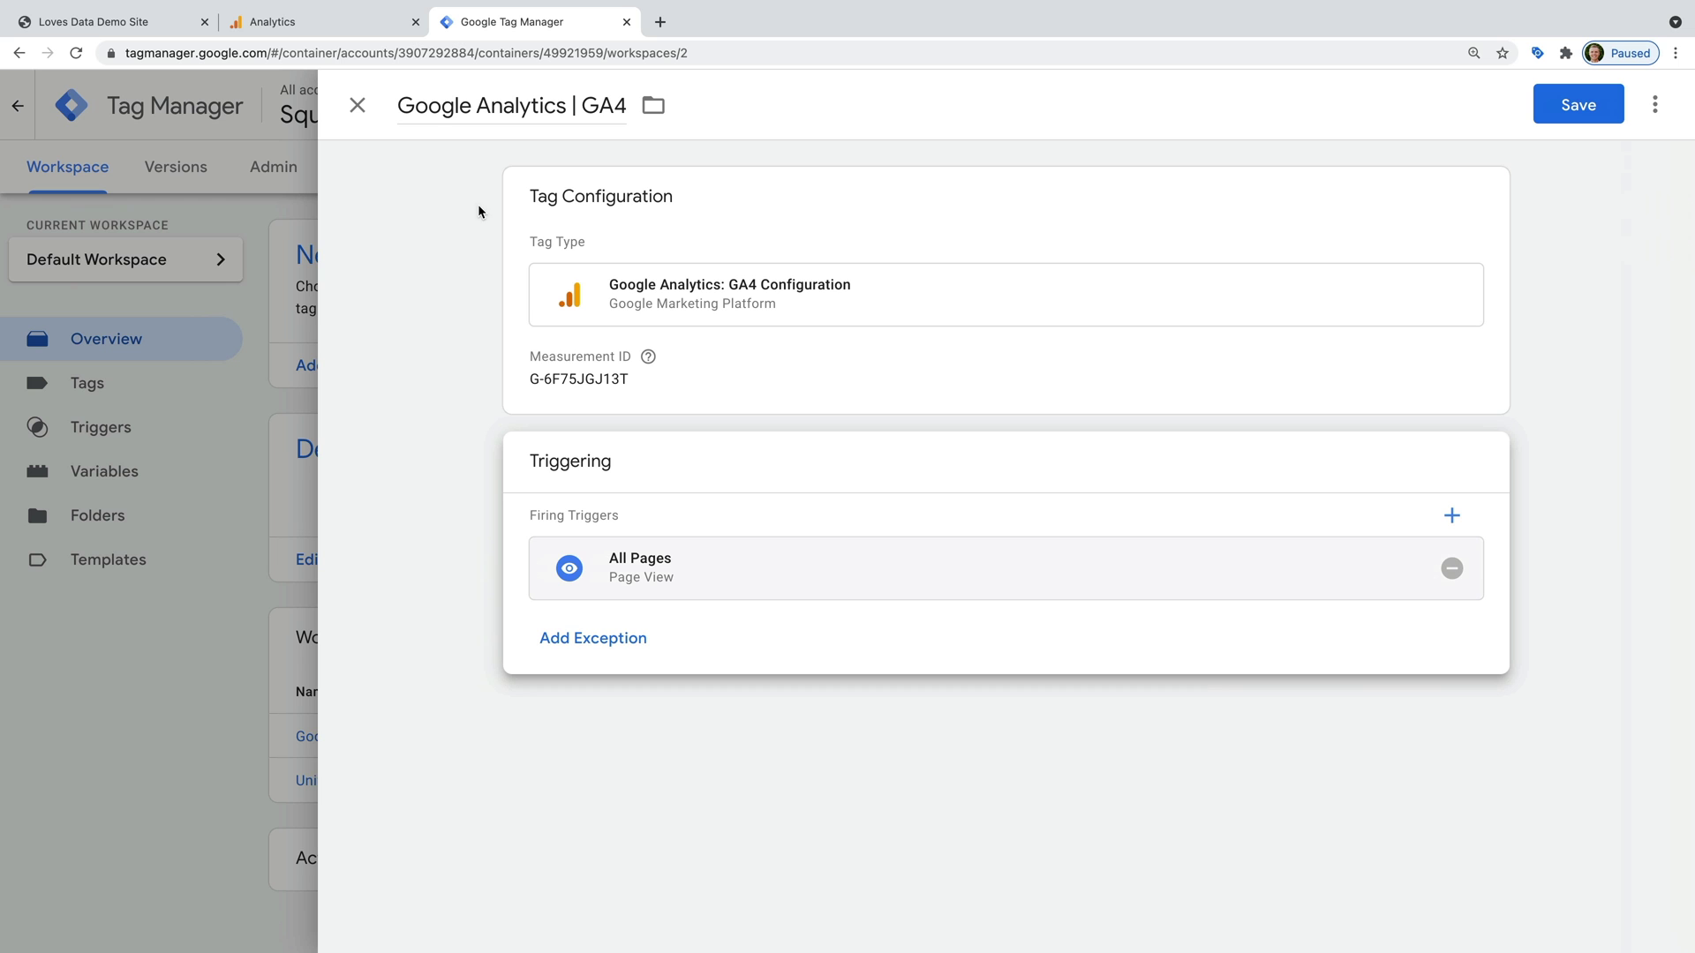
click(1578, 106)
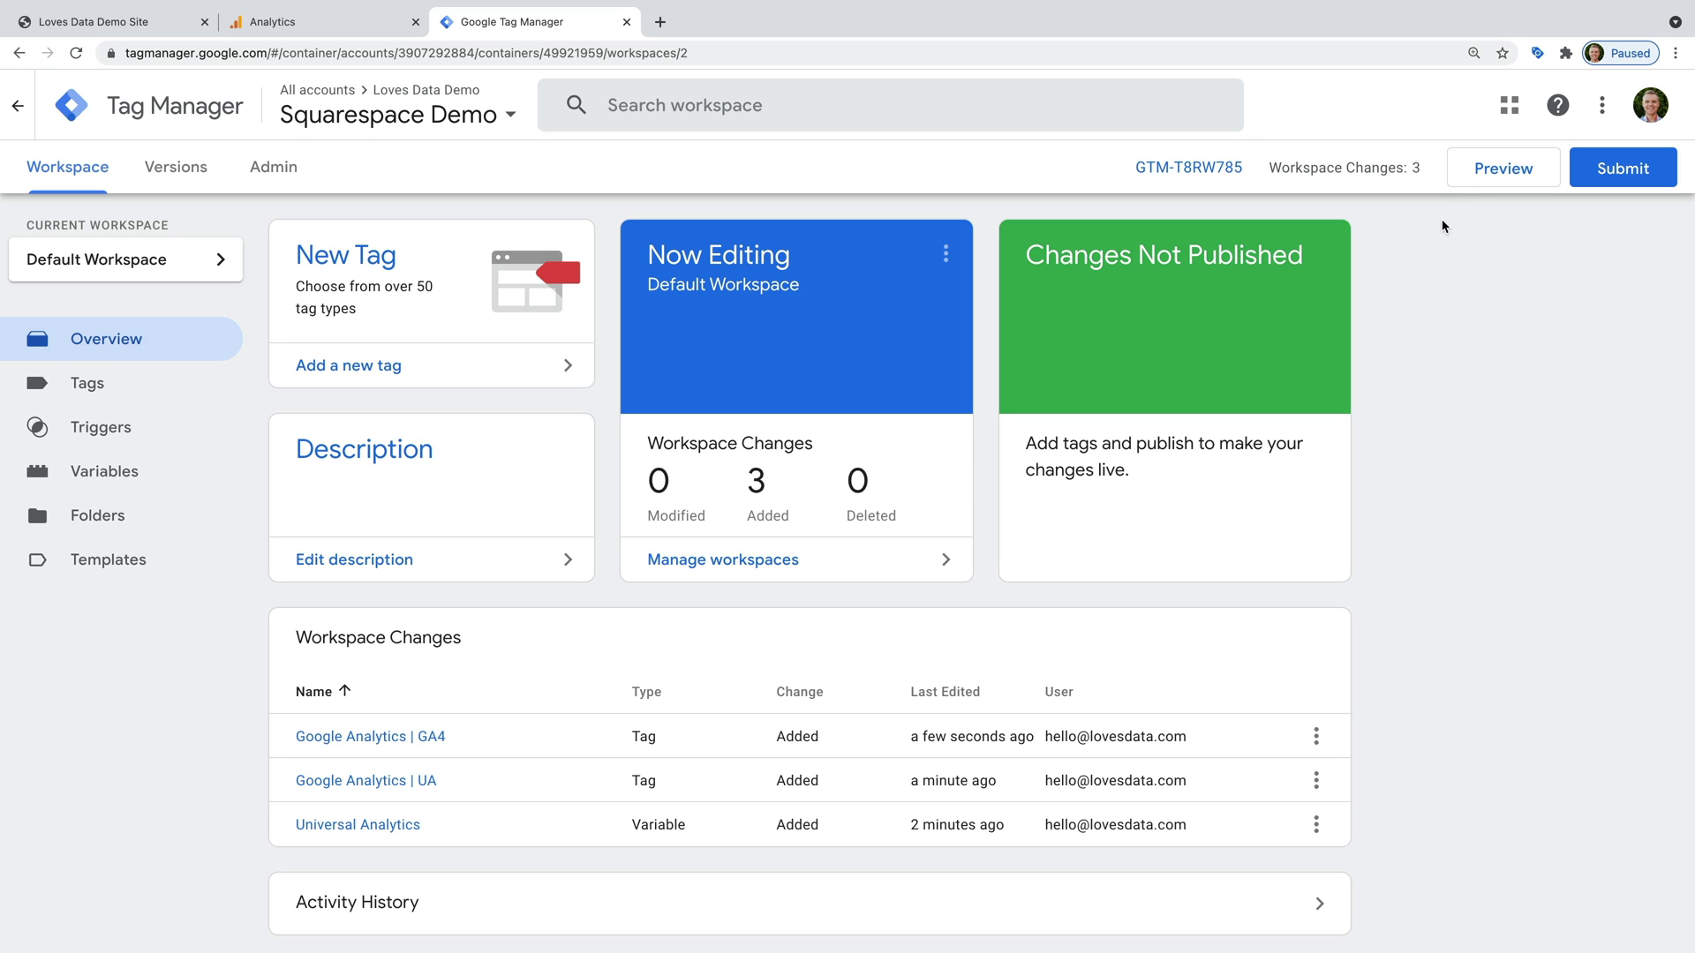
click(1461, 183)
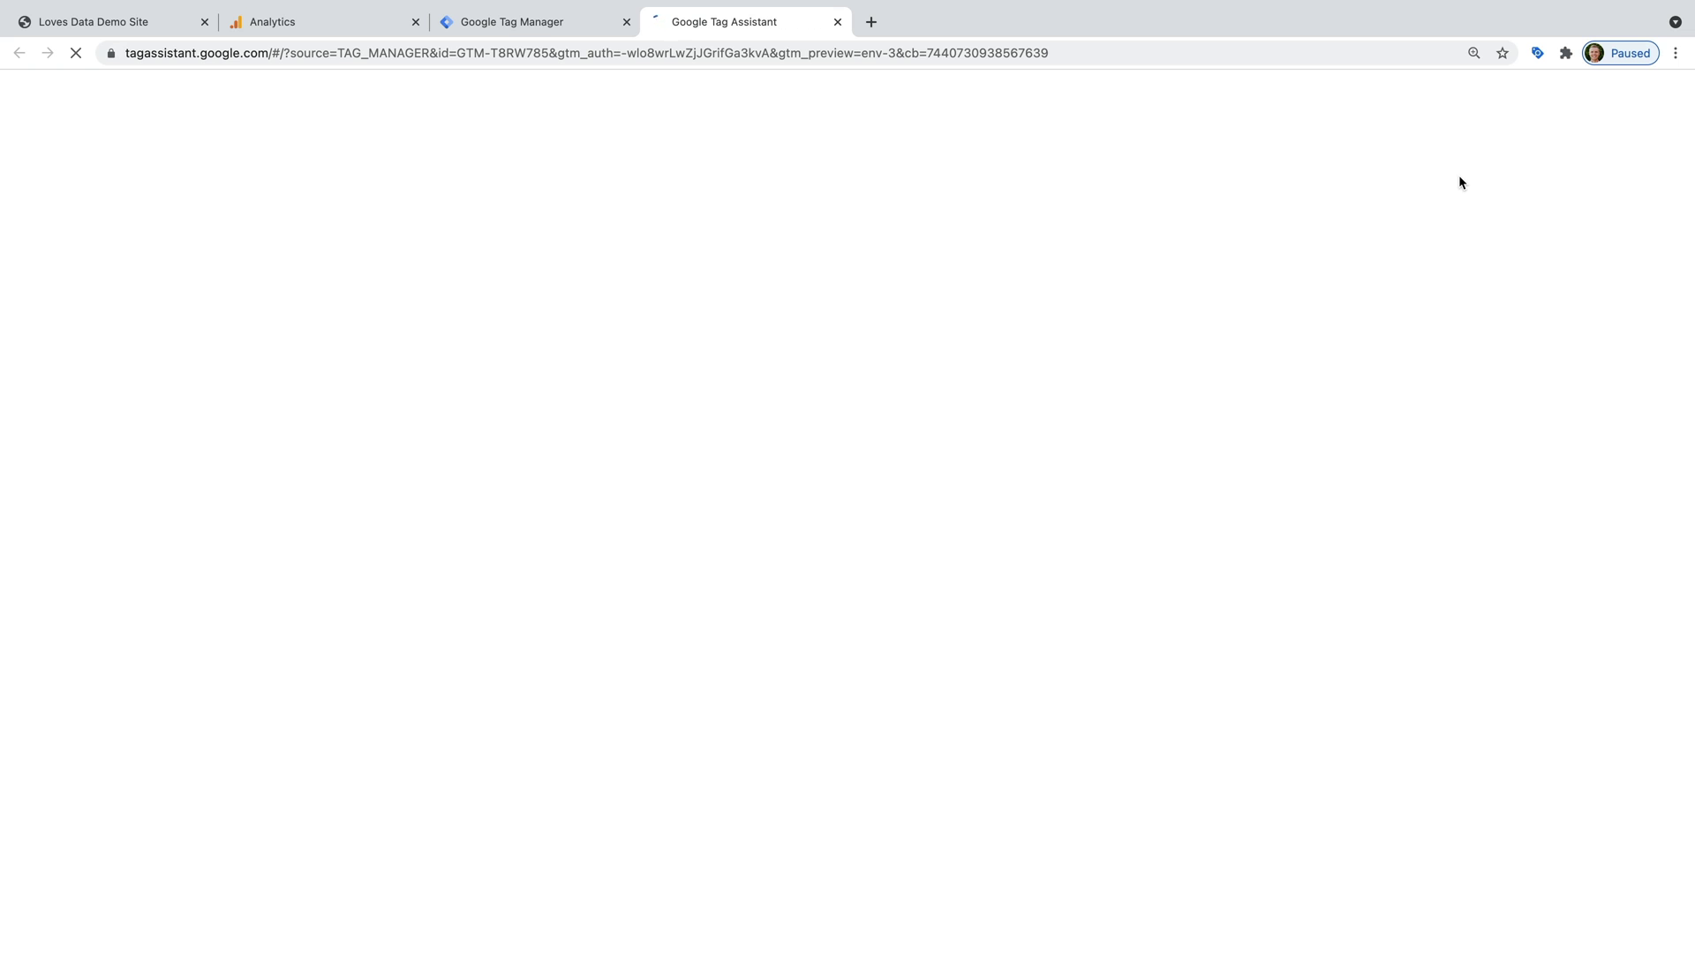
click(742, 607)
key(super+v)
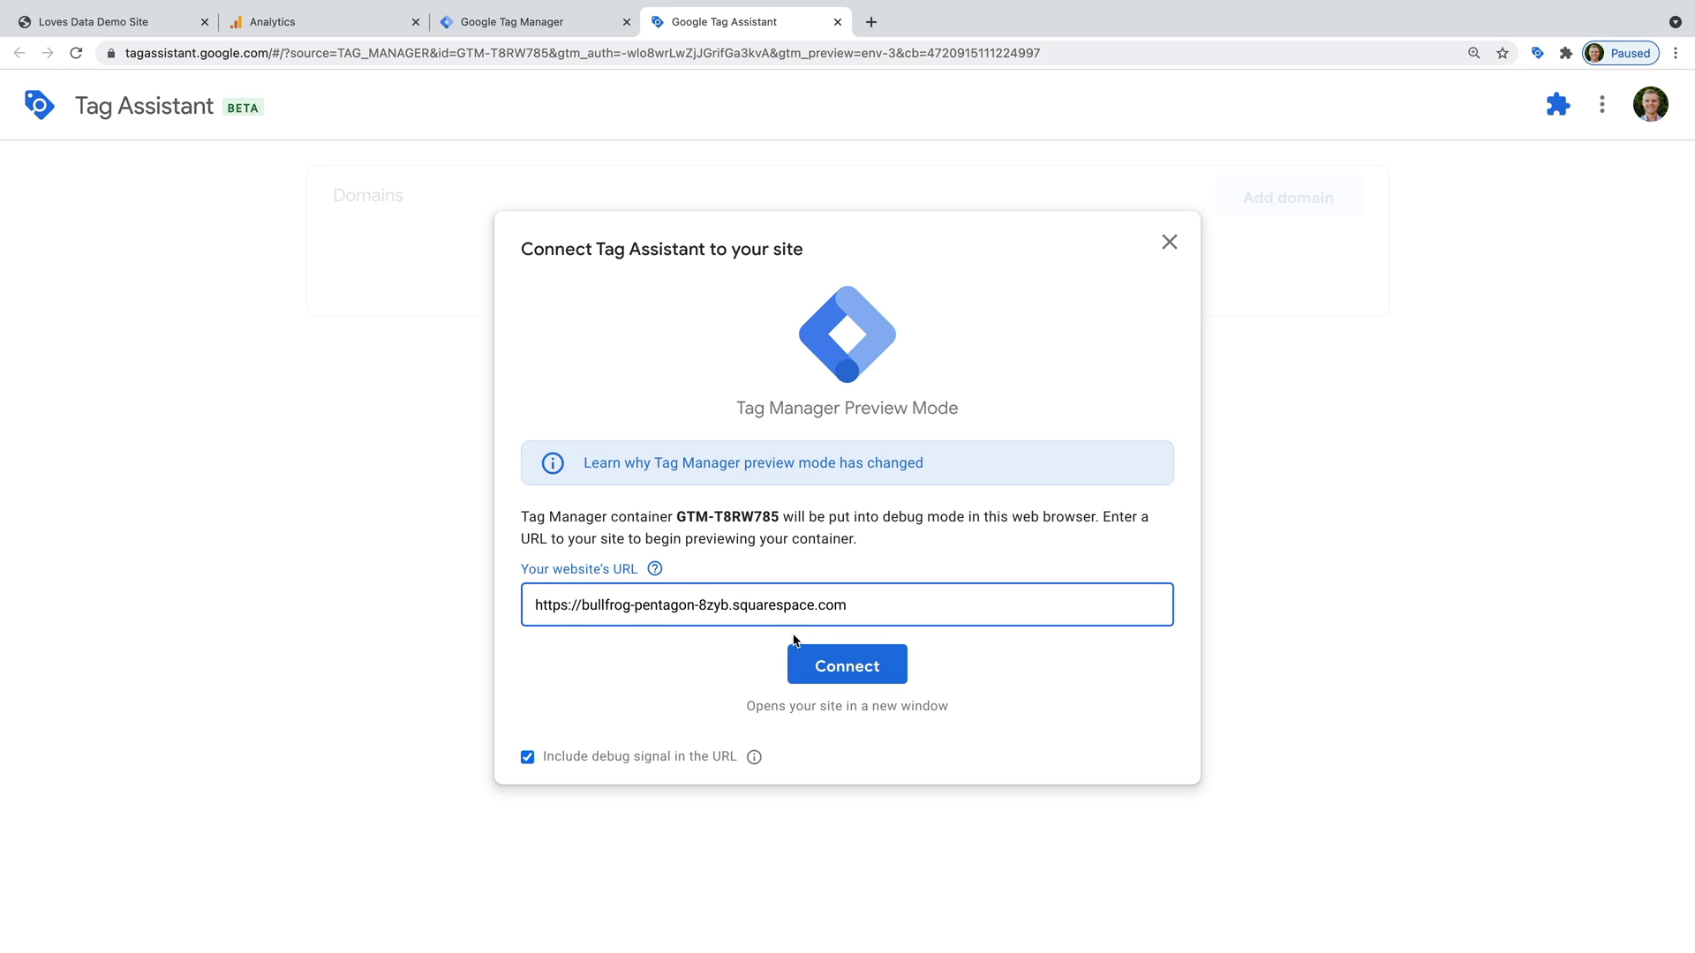
click(894, 677)
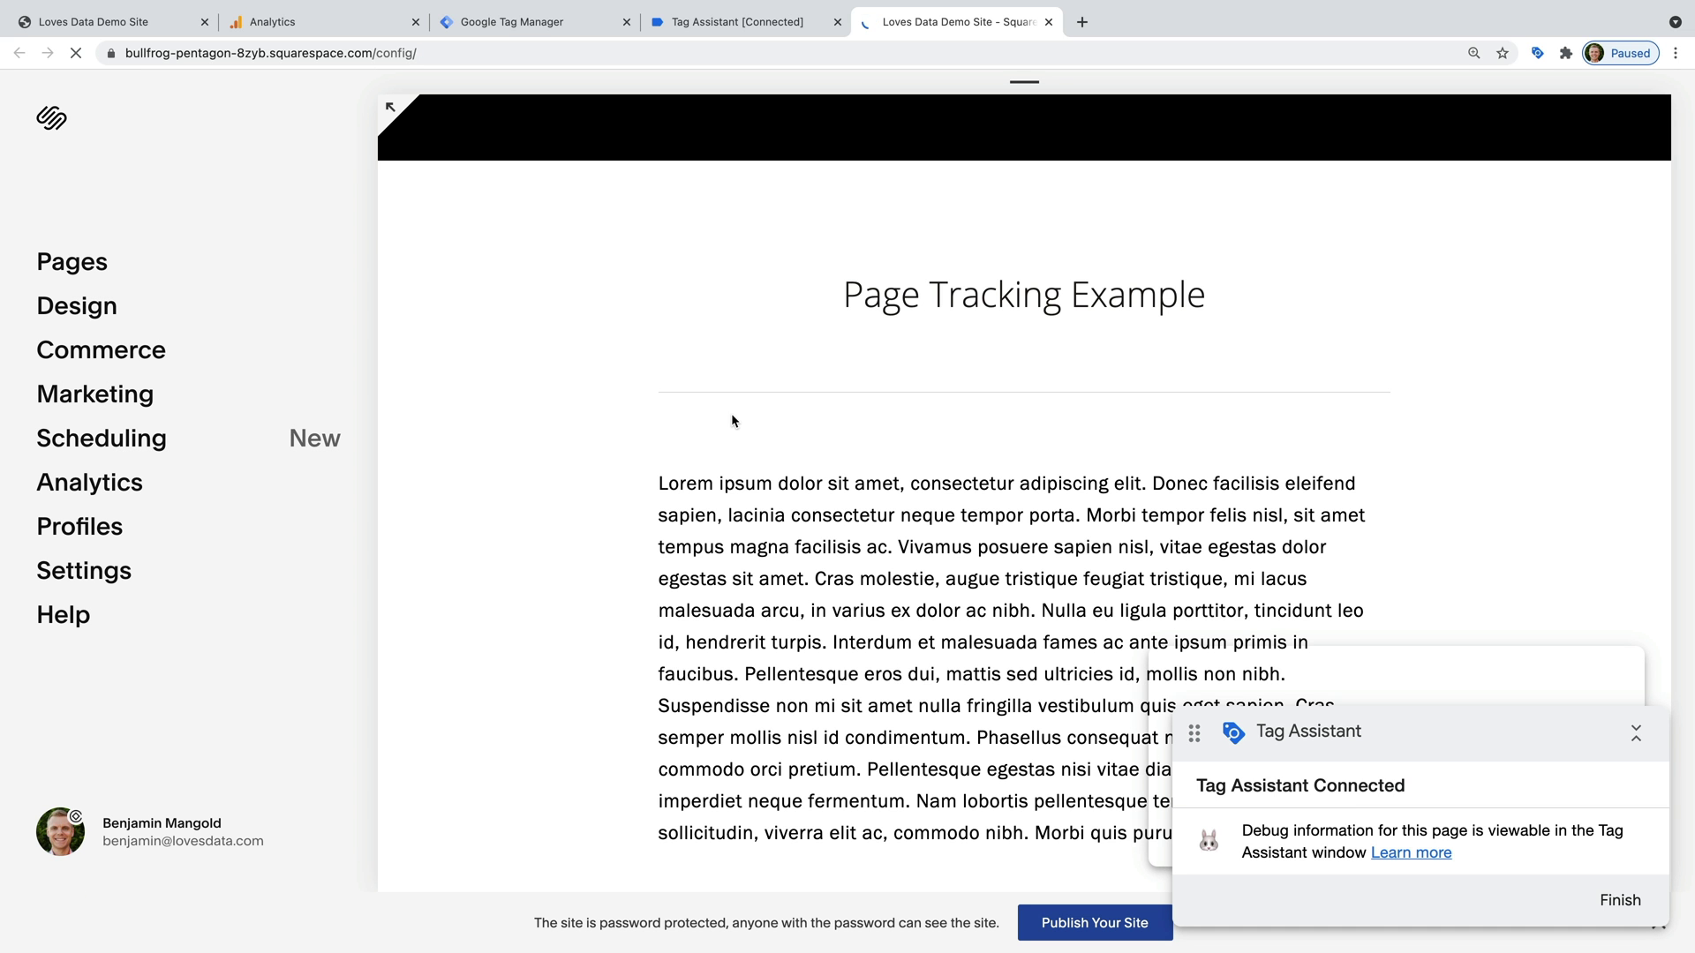
click(391, 112)
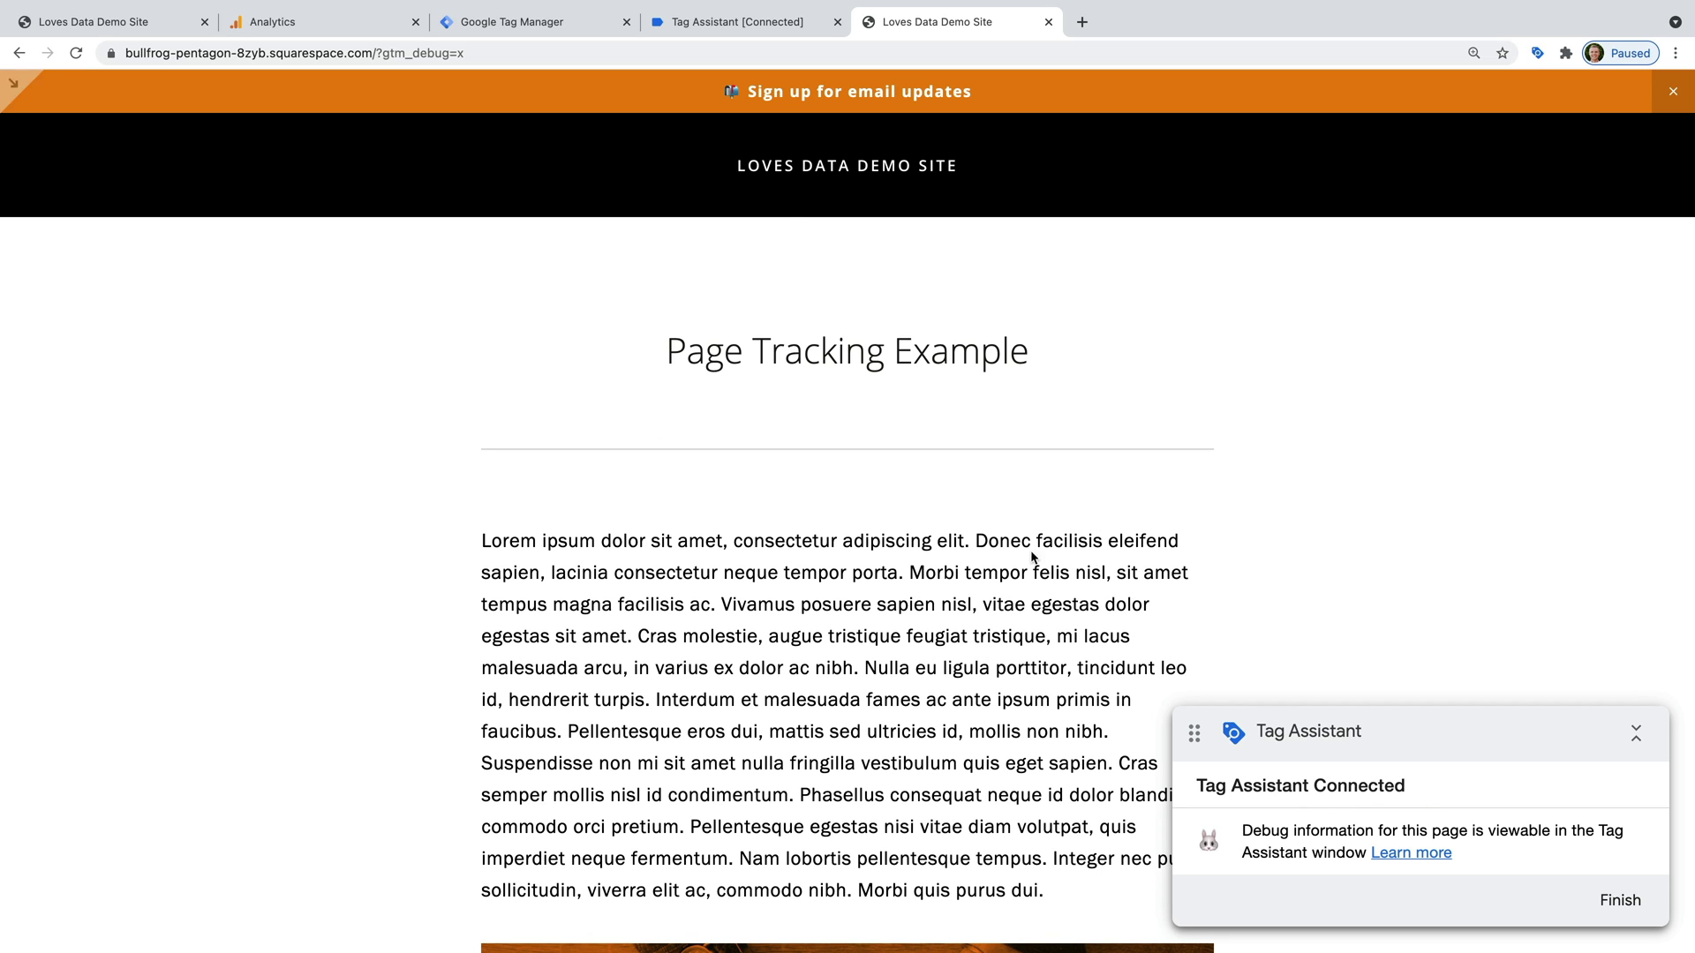
Step: Switch to Tag Assistant and examine which tags fired in the GTM-T8RW785 container
click(717, 29)
click(803, 488)
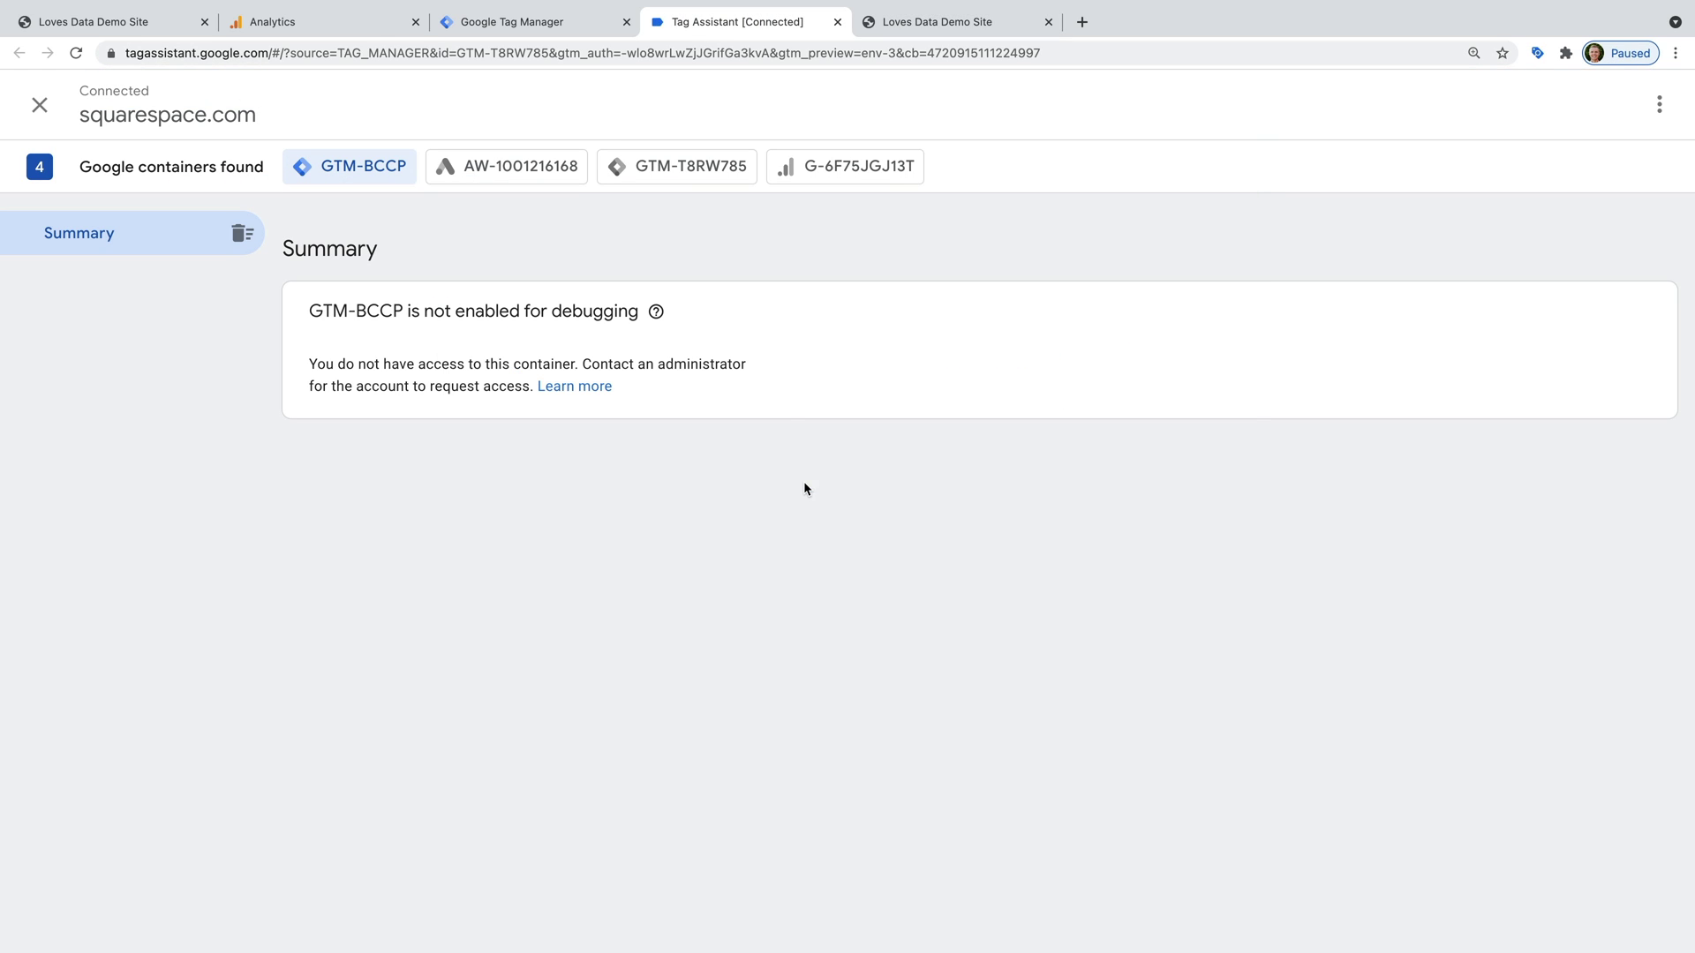
click(691, 169)
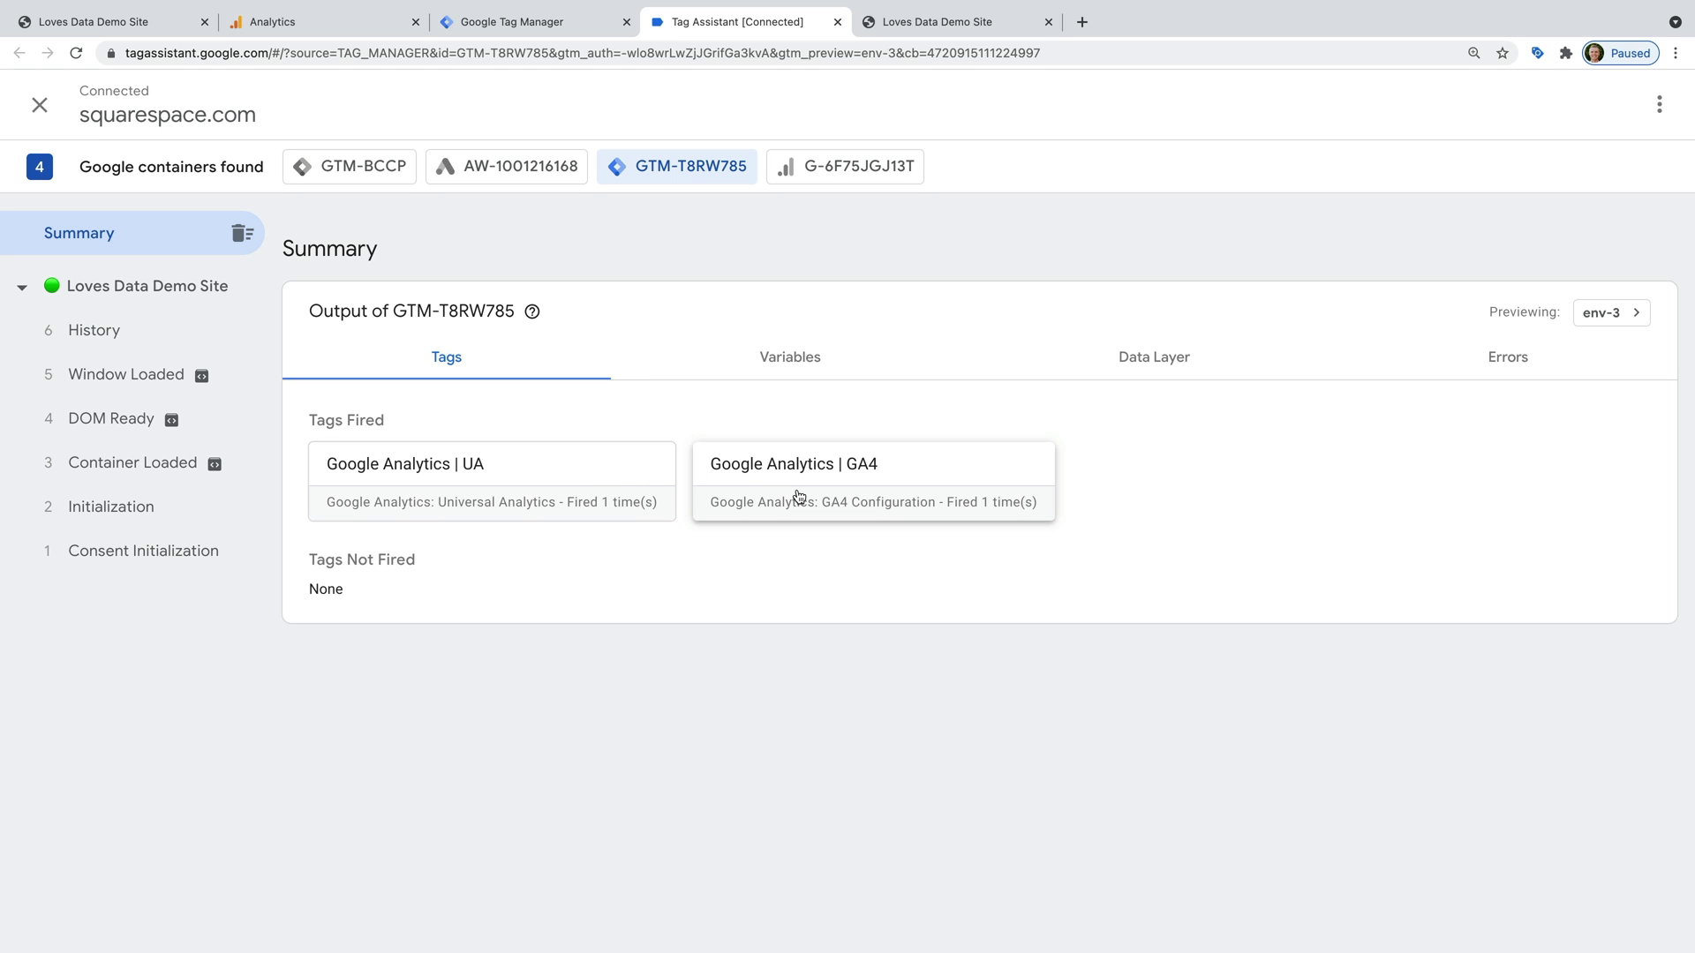
Step: Return to Google Tag Manager and publish the workspace changes as a version named "Added Google Analytics Tags"
click(565, 20)
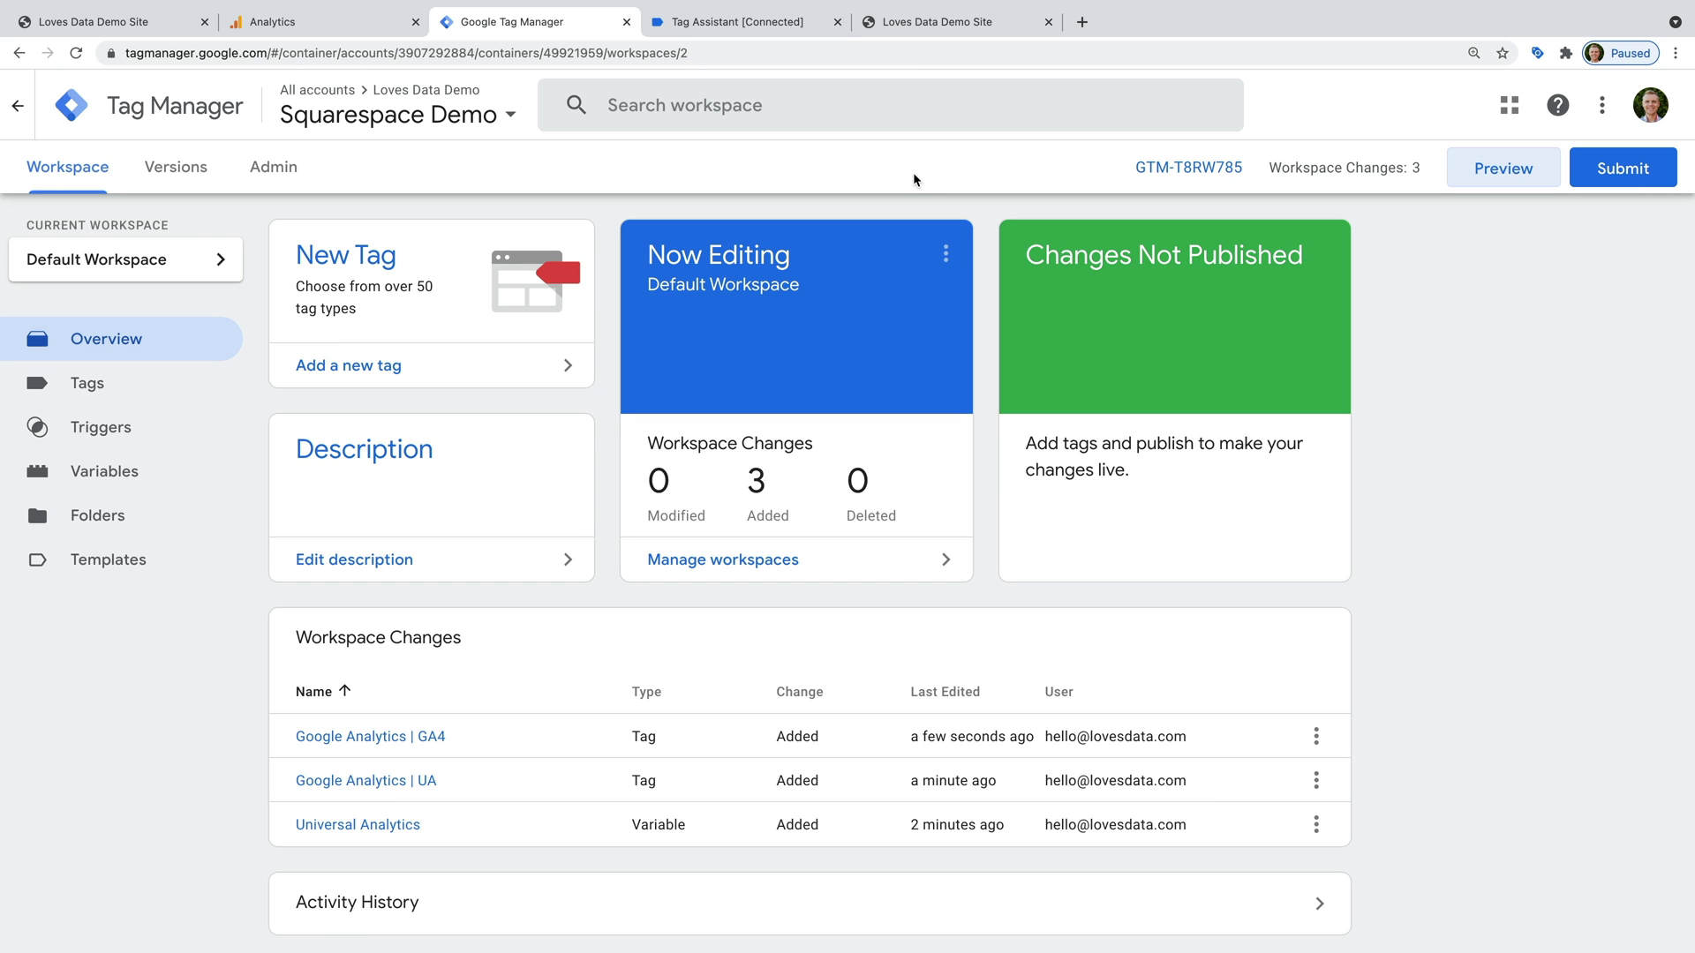
click(1582, 171)
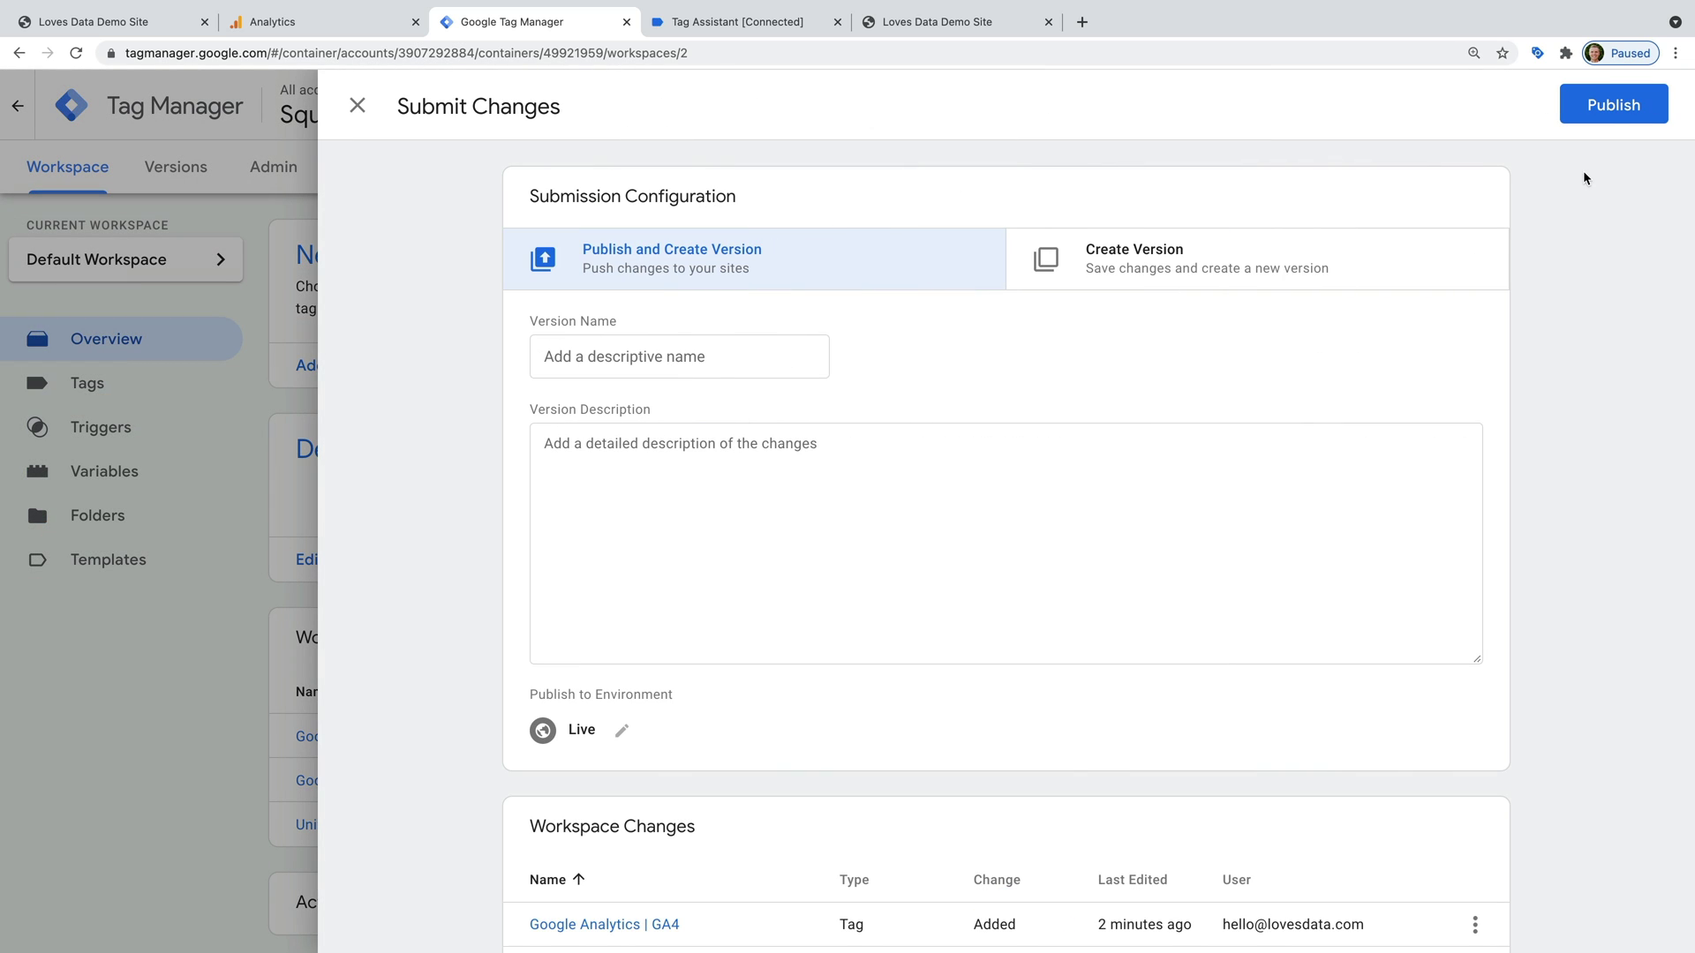
click(779, 354)
text(A)
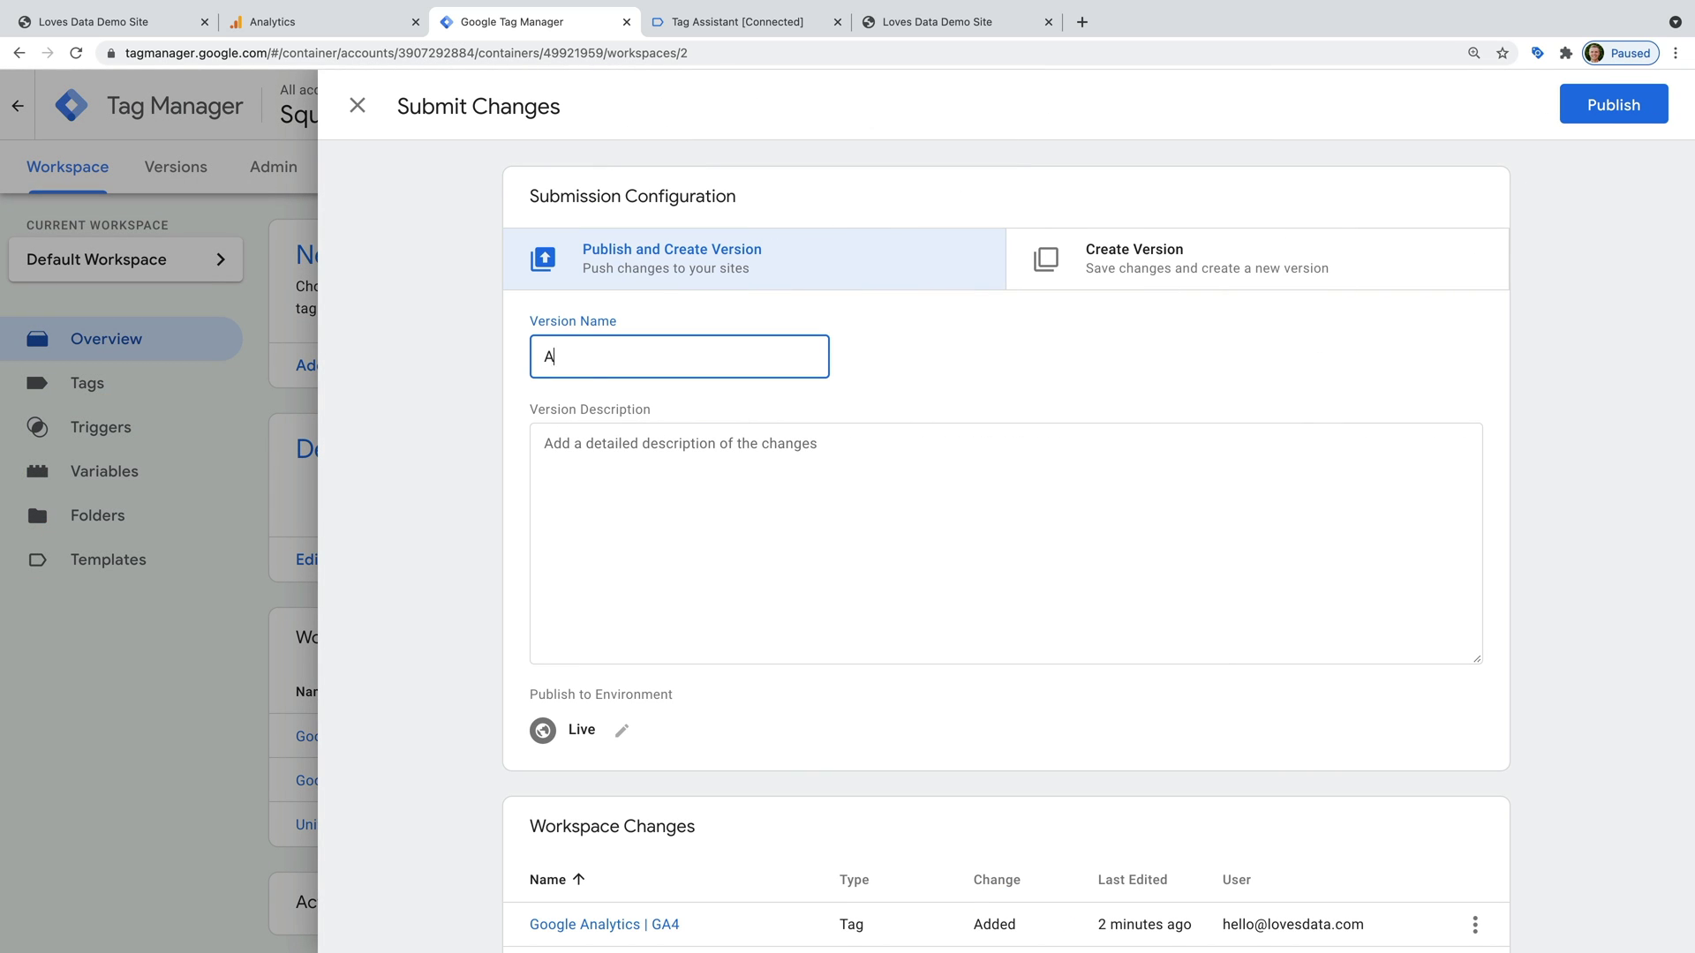
text(dded Google Analytics Tags)
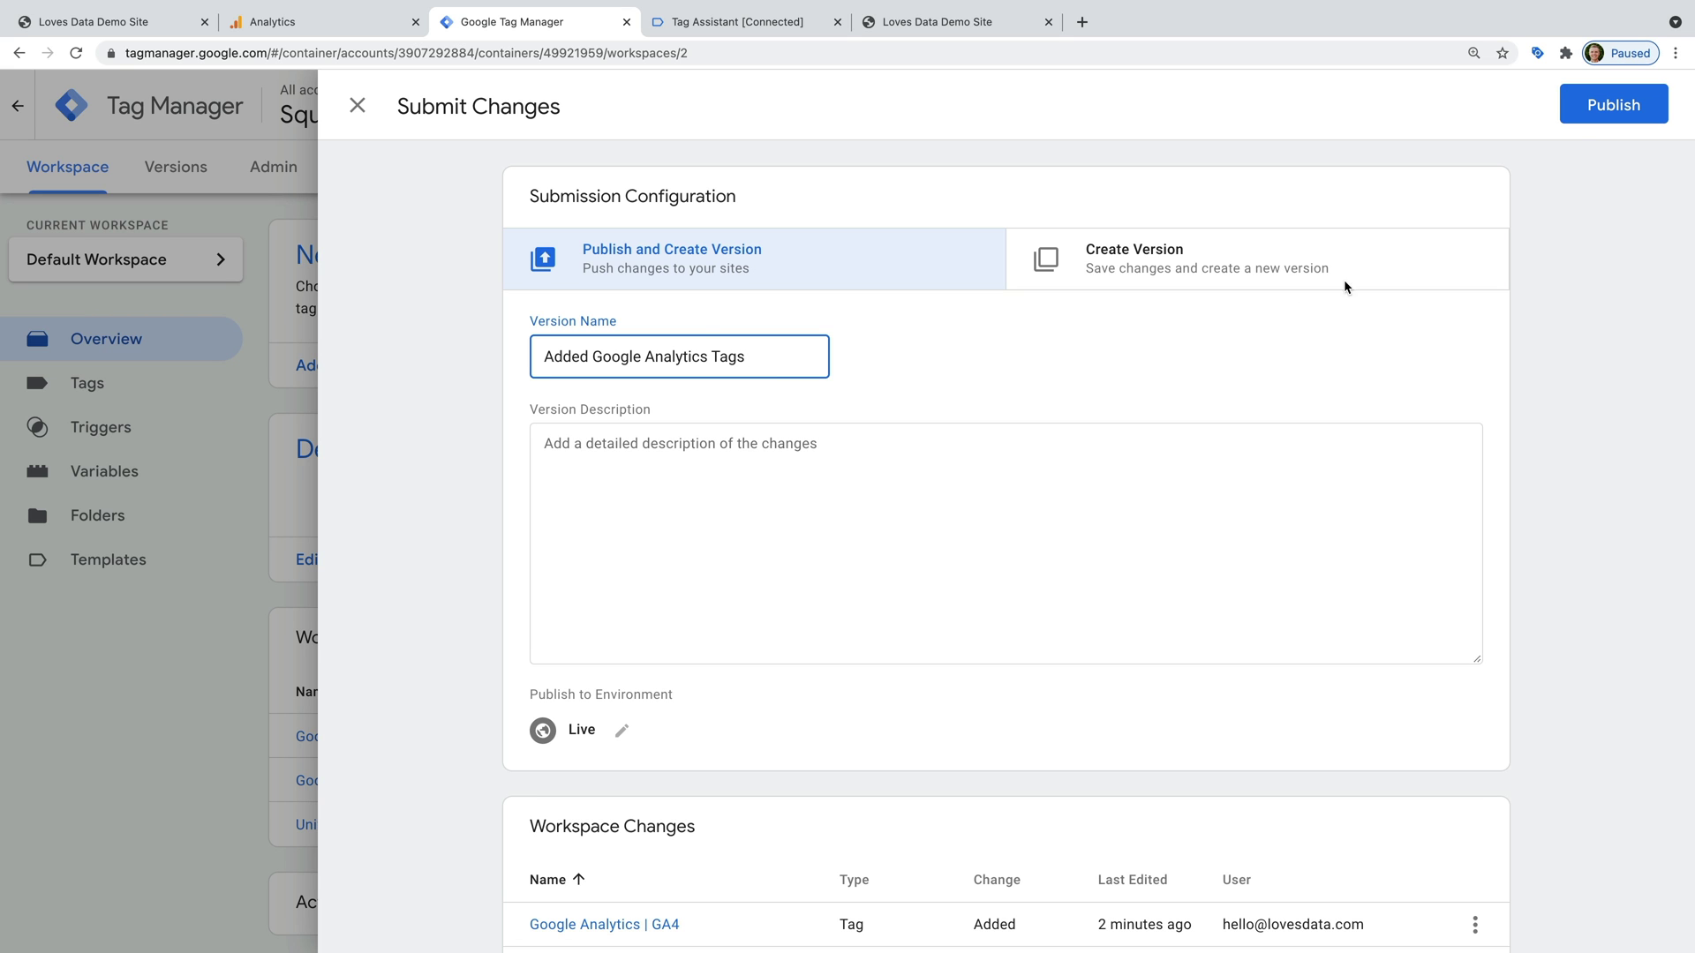
click(1579, 113)
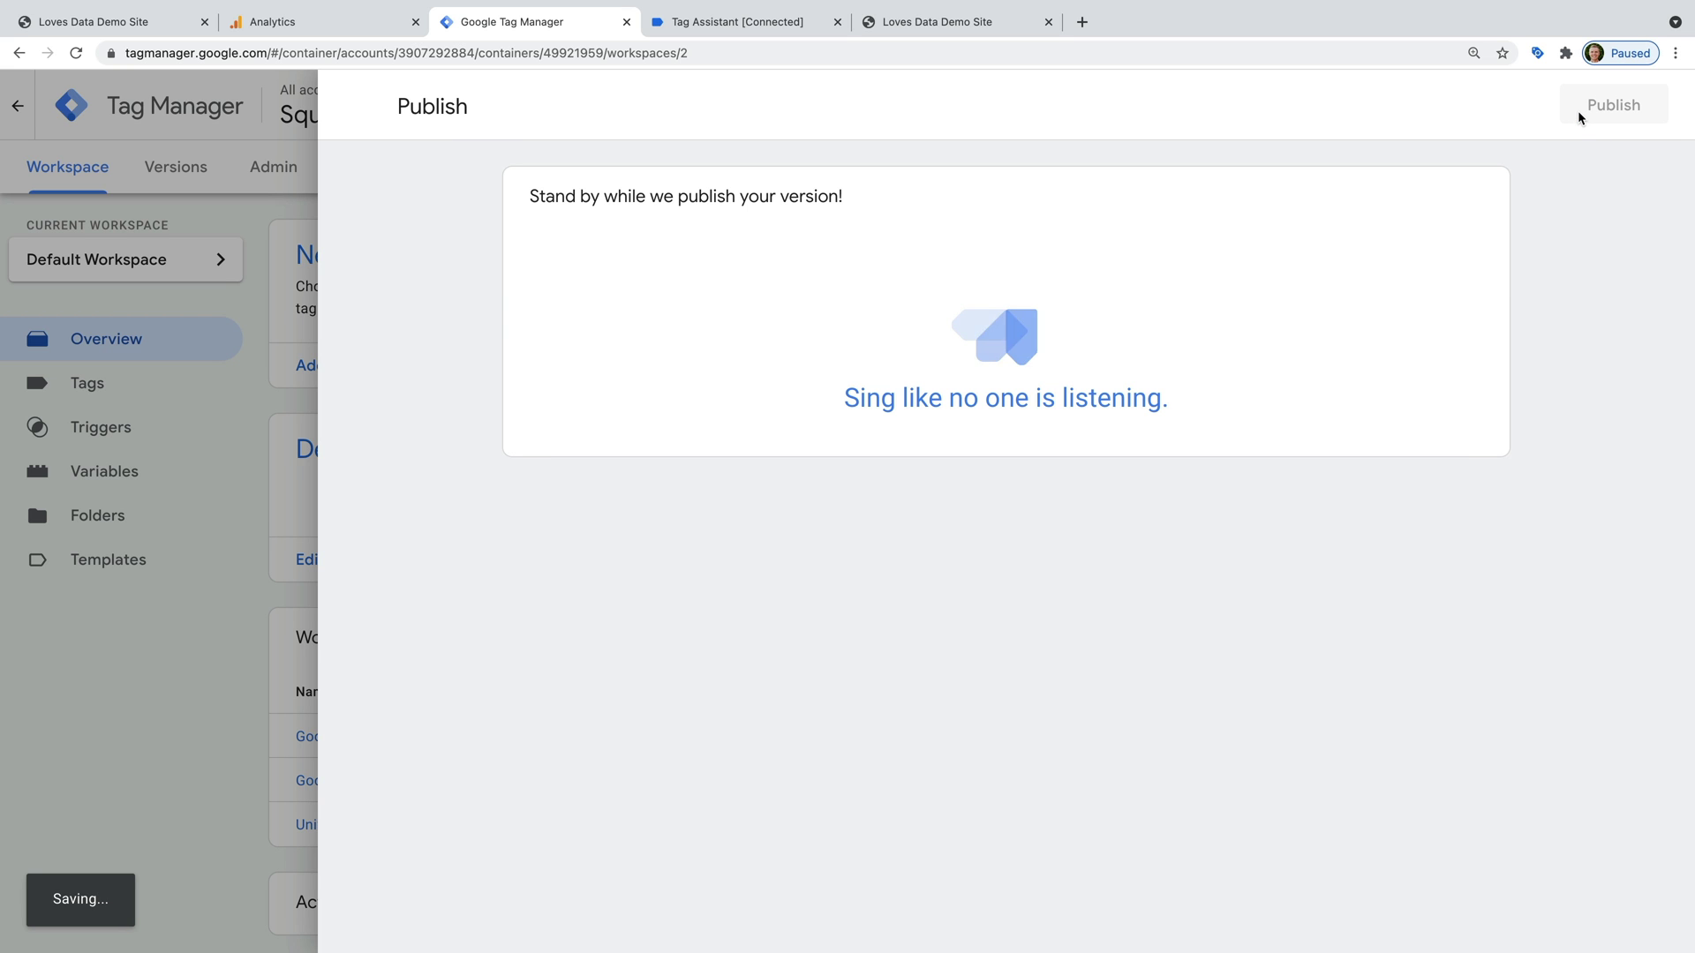